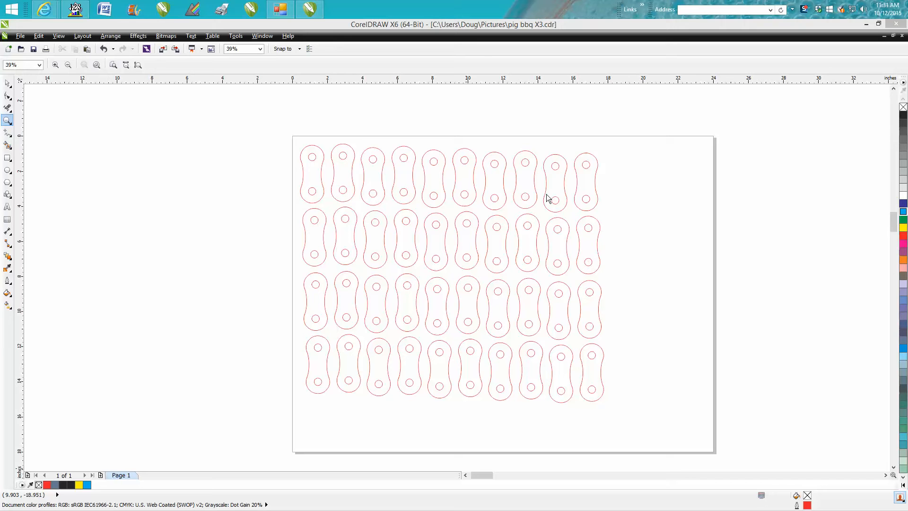
Step: Examine the reference photo of the wooden roller chain beside the page
{"action": "left_click", "coordinate": [7, 121]}
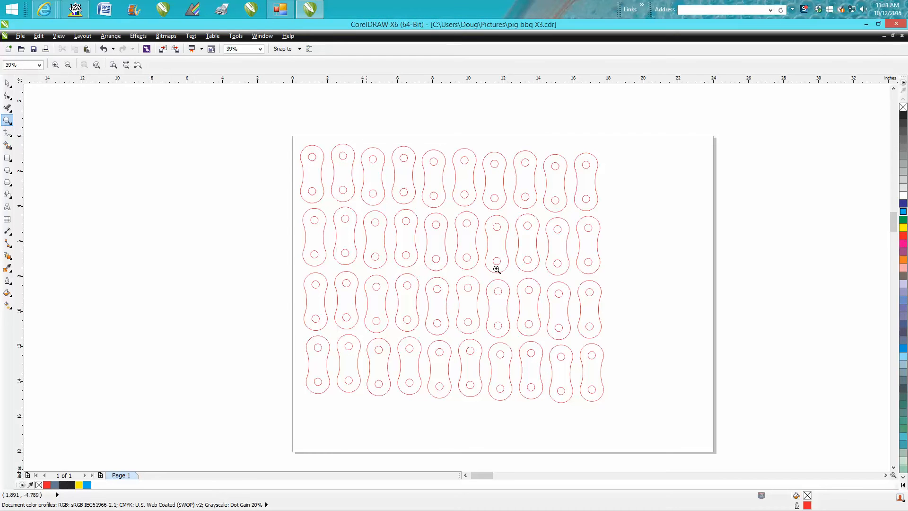
{"action": "right_click", "coordinate": [641, 298]}
{"action": "left_click_drag", "start_coordinate": [828, 212], "coordinate": [878, 261]}
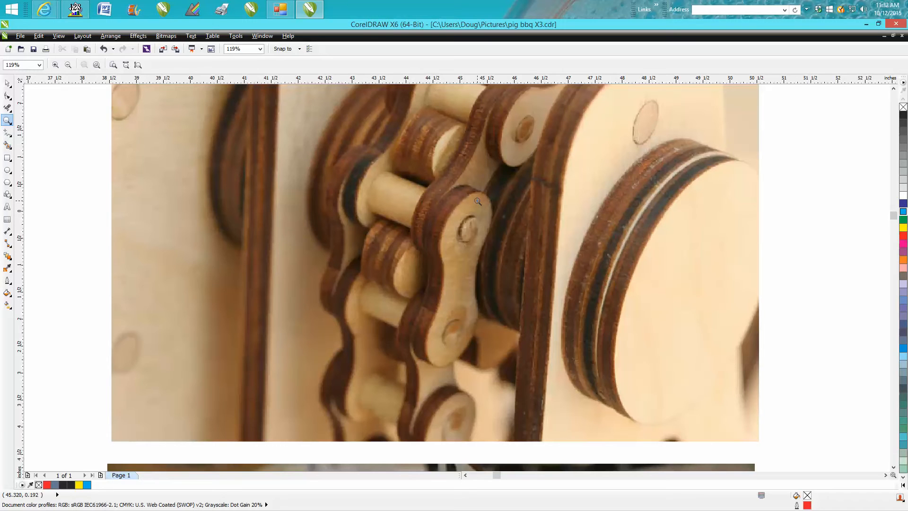
{"action": "scroll", "coordinate": [463, 231], "scroll_direction": "down", "scroll_amount": 5}
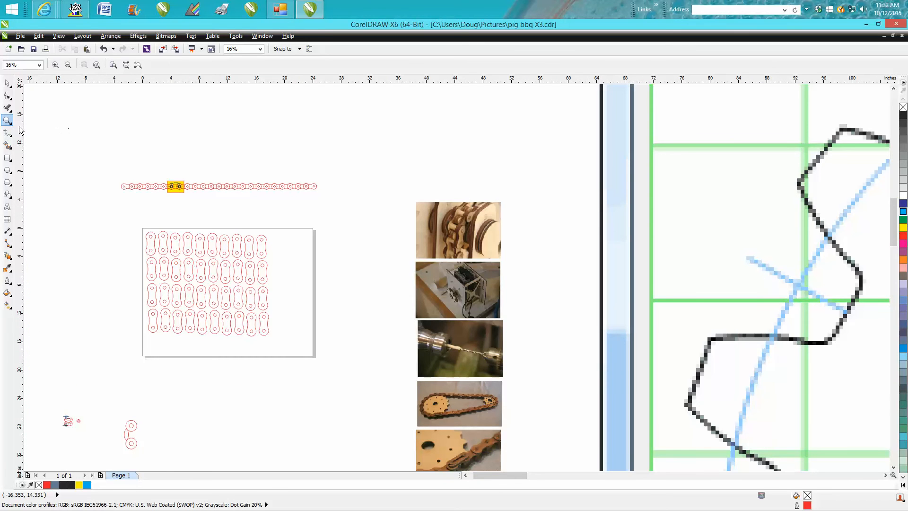
Step: Draw a rectangle about 18 by 2.5 inches across the top row of chain links and fill it with cyan
{"action": "left_click_drag", "start_coordinate": [135, 222], "coordinate": [347, 357]}
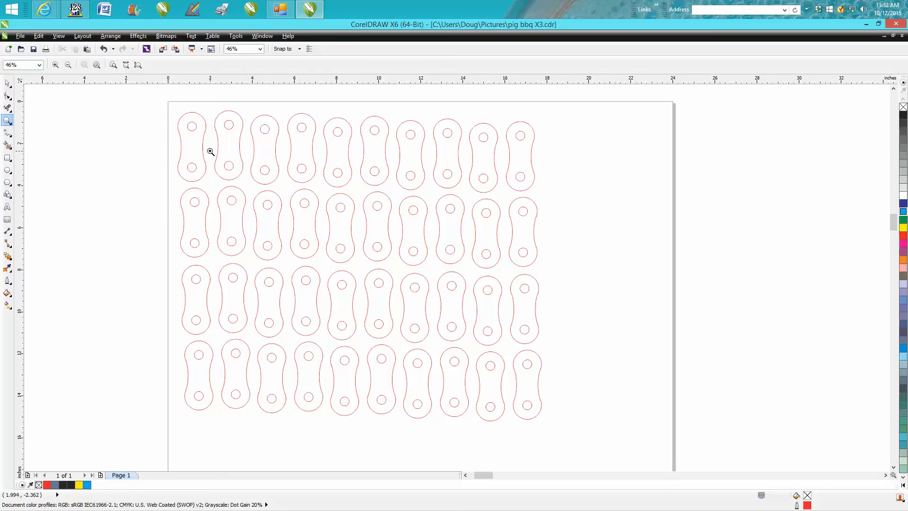
{"action": "left_click", "coordinate": [8, 158]}
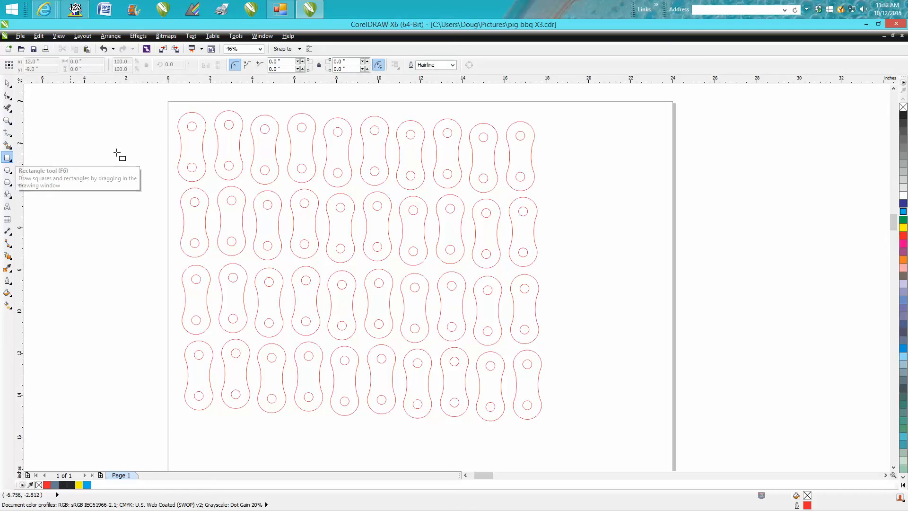
{"action": "left_click_drag", "start_coordinate": [162, 124], "coordinate": [542, 178]}
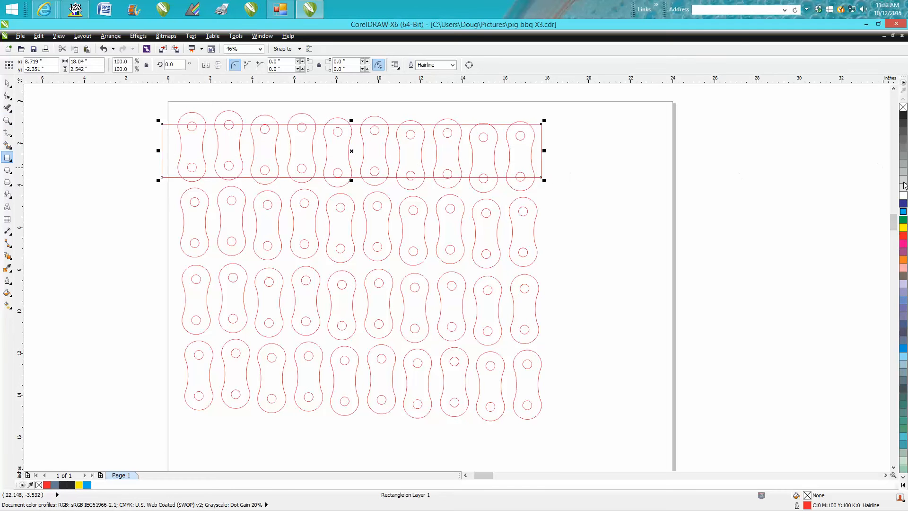
{"action": "left_click", "coordinate": [904, 212]}
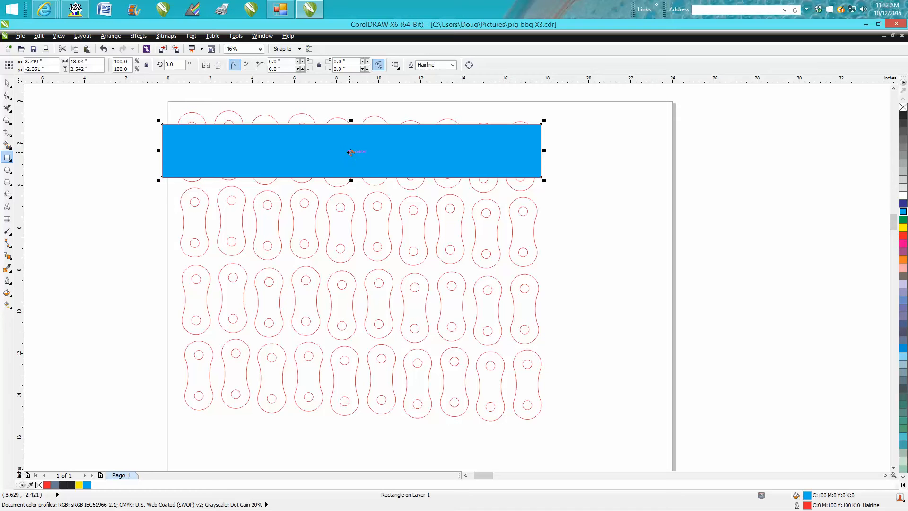
Step: Duplicate the cyan rectangle downward over the other three rows of chain links with equal spacing
{"action": "key", "text": "space"}
{"action": "left_click_drag", "start_coordinate": [352, 153], "coordinate": [355, 226]}
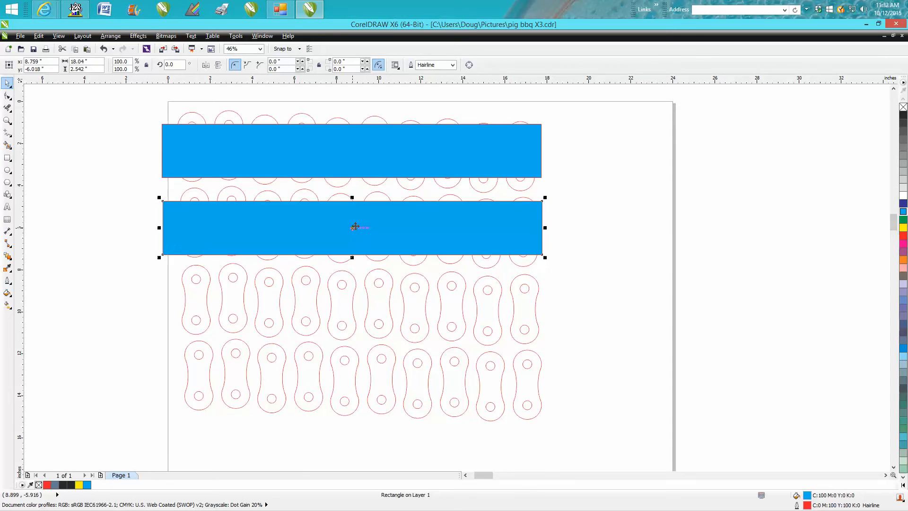
{"action": "key", "text": "ctrl+r"}
{"action": "key", "text": "ctrl+r"}
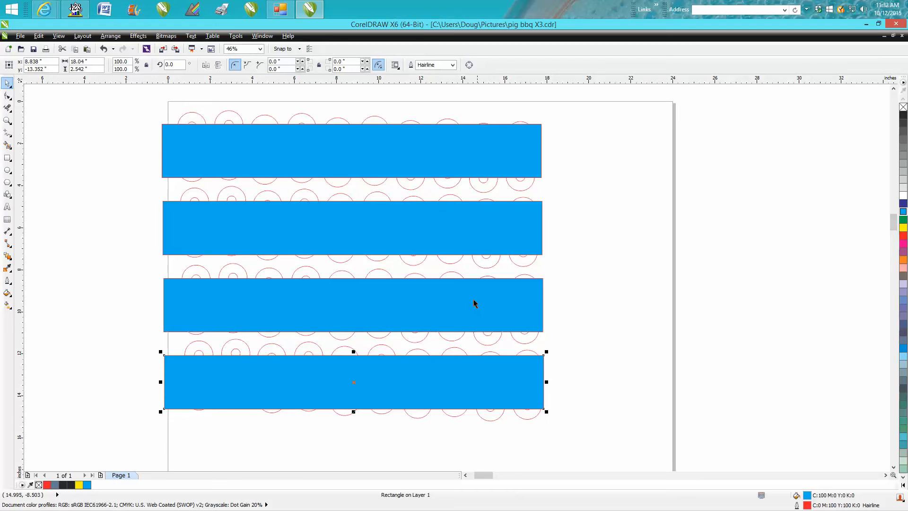
Step: Delete all four cyan rectangles covering the rows of chain links
{"action": "key", "text": "Delete"}
{"action": "left_click", "coordinate": [458, 308]}
{"action": "key", "text": "Delete"}
{"action": "left_click", "coordinate": [442, 227]}
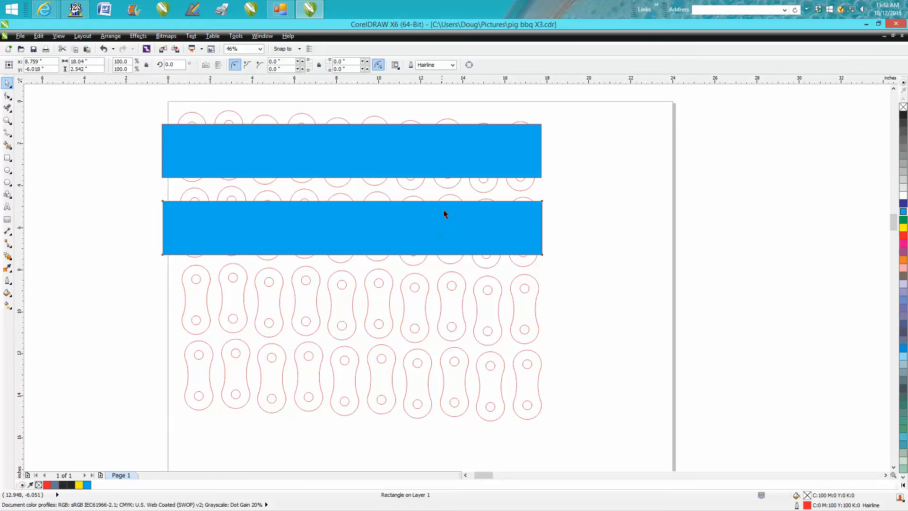
{"action": "key", "text": "Delete"}
{"action": "left_click", "coordinate": [442, 160]}
{"action": "key", "text": "Delete"}
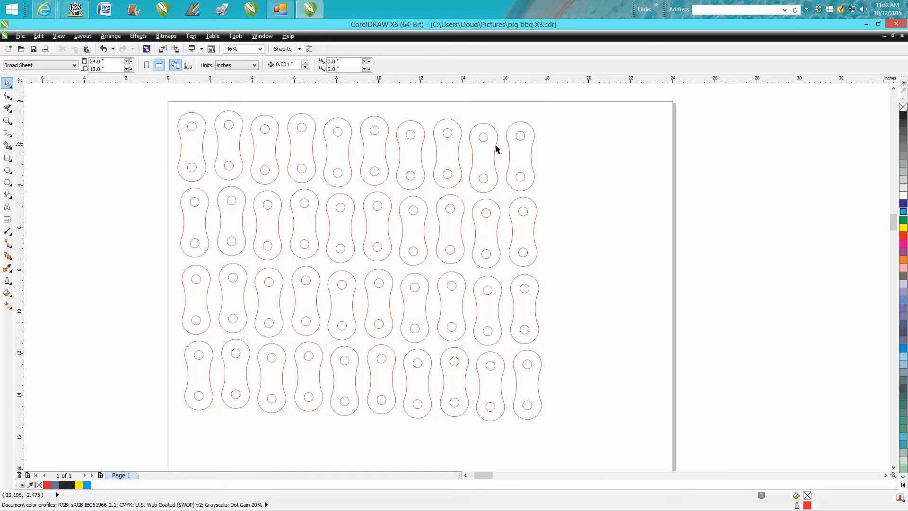
Step: Move the whole block of chain links off the page into the empty area on its left side
{"action": "scroll", "coordinate": [502, 206], "scroll_direction": "down", "scroll_amount": 2}
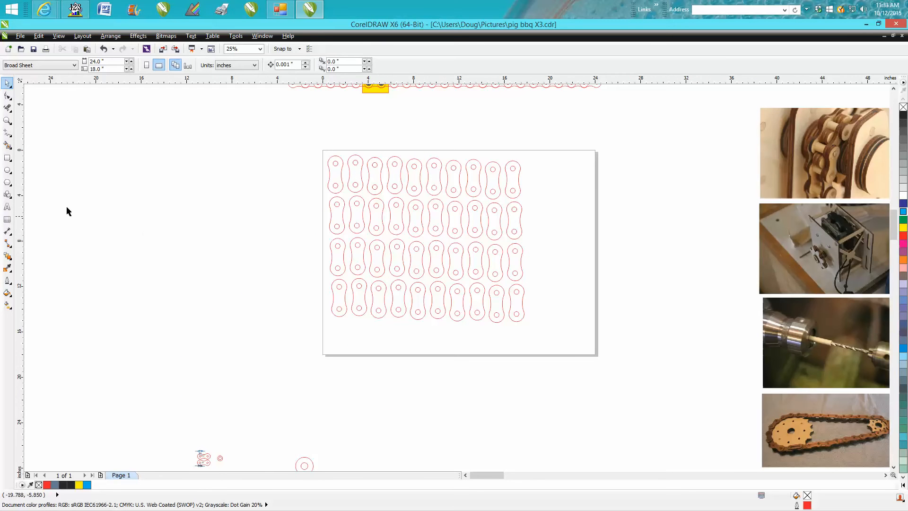
{"action": "left_click", "coordinate": [7, 121]}
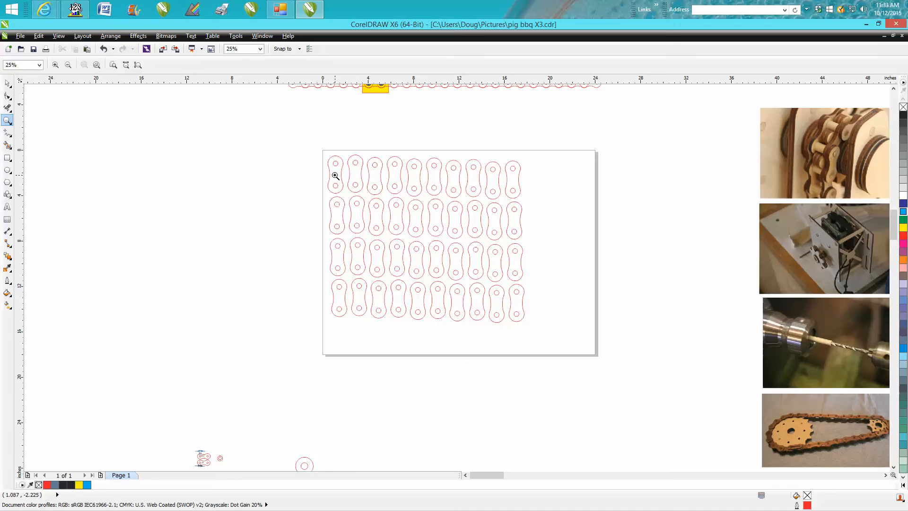
{"action": "right_click", "coordinate": [503, 197]}
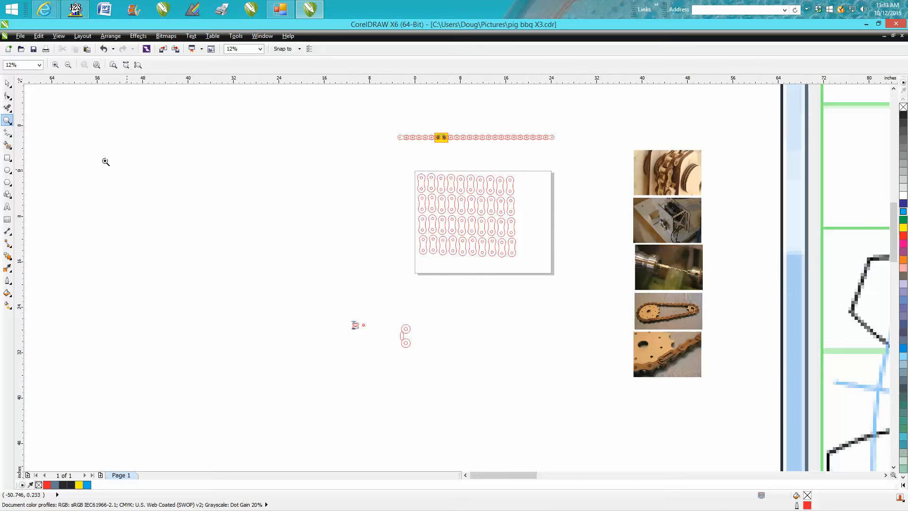
{"action": "left_click", "coordinate": [6, 84]}
{"action": "left_click_drag", "start_coordinate": [363, 157], "coordinate": [521, 250]}
{"action": "left_click_drag", "start_coordinate": [469, 216], "coordinate": [311, 206]}
Step: Move the section of assembled chain containing the yellow rectangle down onto the empty page
{"action": "left_click", "coordinate": [8, 121]}
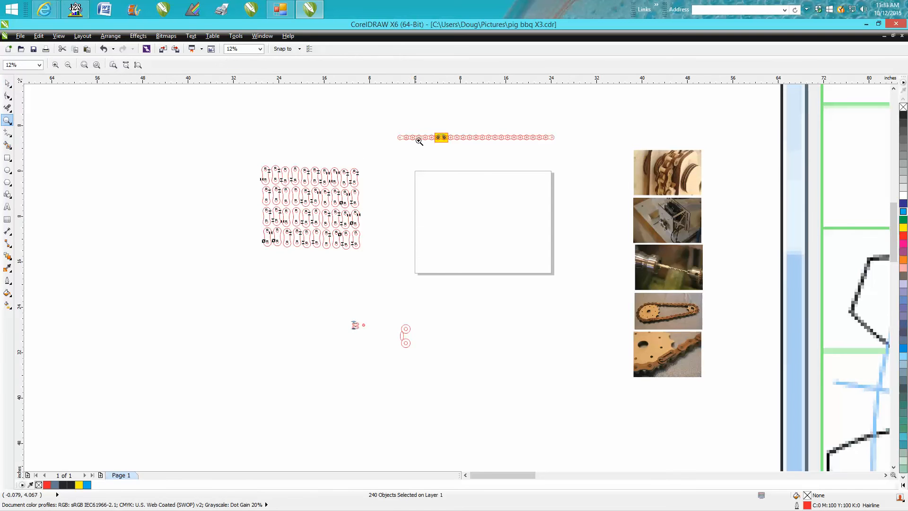
{"action": "left_click", "coordinate": [8, 83]}
{"action": "left_click_drag", "start_coordinate": [392, 125], "coordinate": [480, 188]}
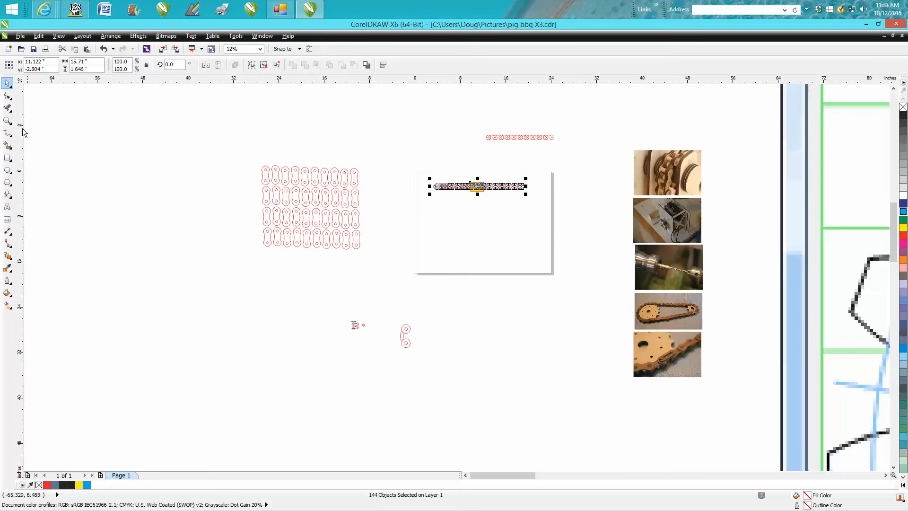
{"action": "left_click", "coordinate": [8, 120]}
{"action": "left_click_drag", "start_coordinate": [435, 166], "coordinate": [574, 227]}
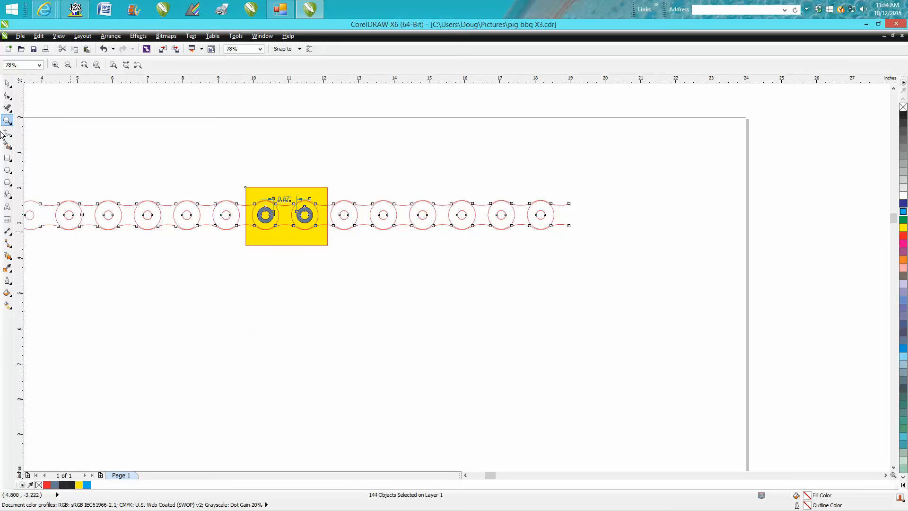
{"action": "left_click_drag", "start_coordinate": [231, 178], "coordinate": [385, 273]}
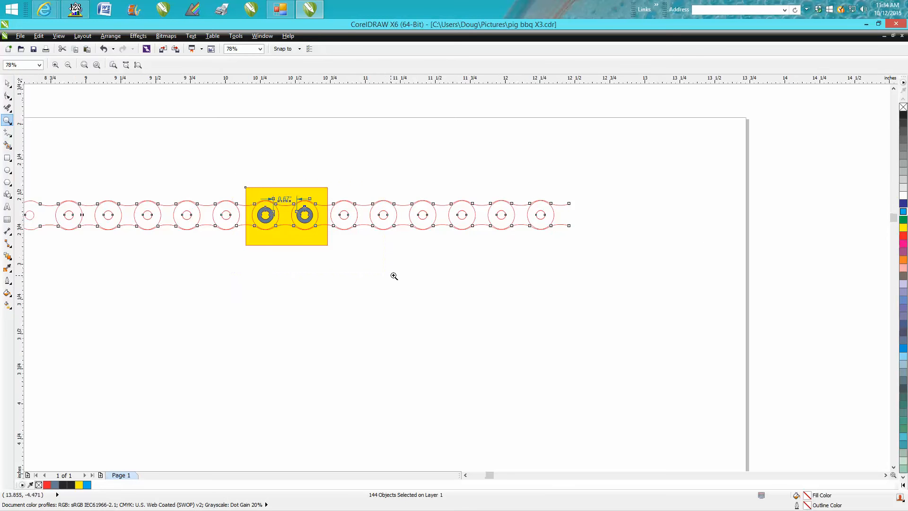
Step: Draw a circle about 0.36 inches in diameter just below the yellow rectangle
{"action": "left_click", "coordinate": [9, 232]}
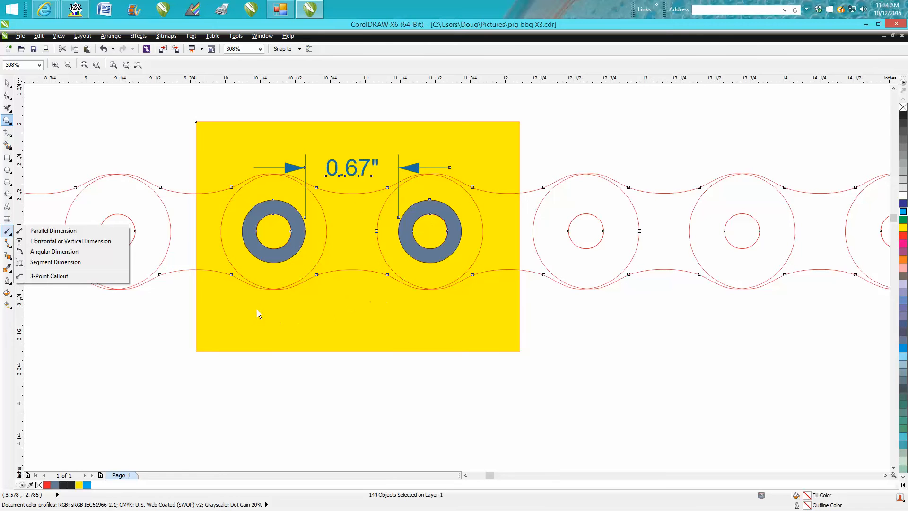
{"action": "left_click", "coordinate": [12, 239]}
{"action": "left_click", "coordinate": [11, 182]}
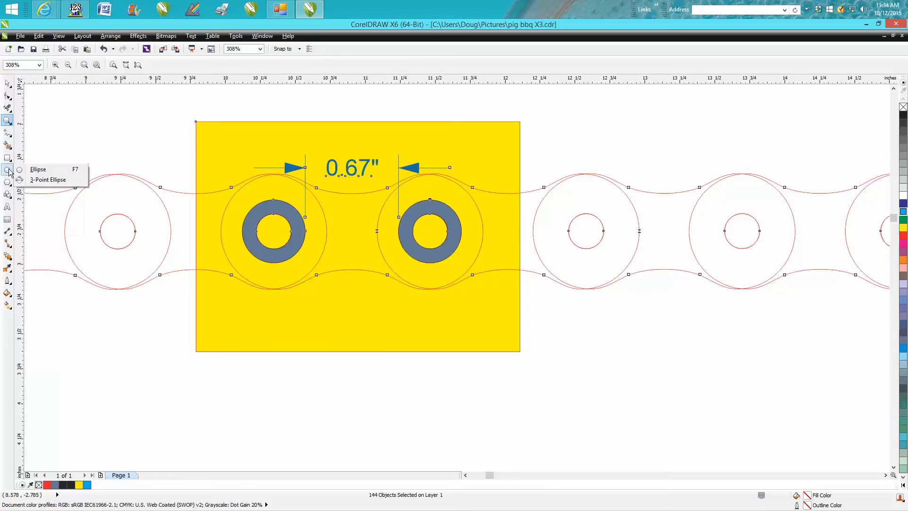
{"action": "left_click", "coordinate": [21, 170]}
{"action": "left_click_drag", "start_coordinate": [454, 371], "coordinate": [403, 420]}
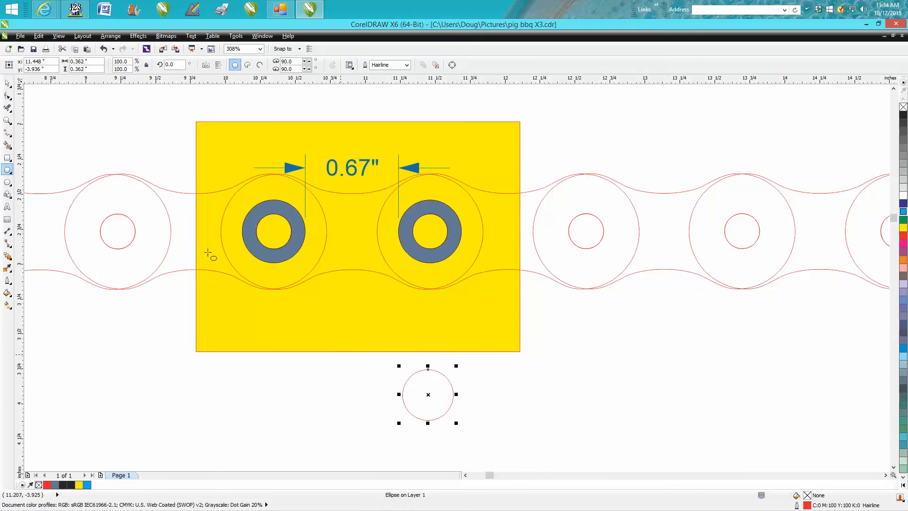
Step: Set the circle's width and height to 0.64 inches
{"action": "double_click", "coordinate": [91, 62]}
{"action": "type", "text": "."}
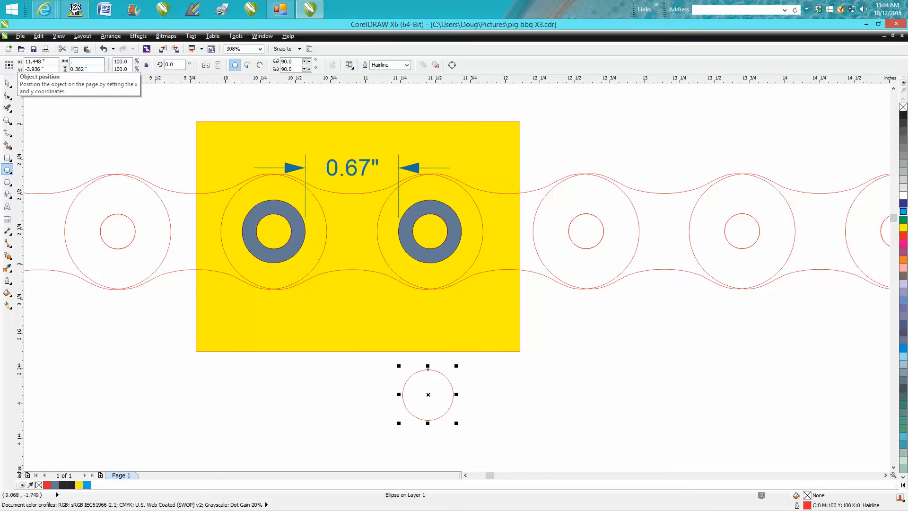
{"action": "type", "text": "64"}
{"action": "key", "text": "Tab"}
{"action": "type", "text": ".64"}
{"action": "key", "text": "Return"}
Step: Center the circle between the two blue-grey rings to check the gap, and delete it after the check
{"action": "left_click_drag", "start_coordinate": [428, 394], "coordinate": [352, 227]}
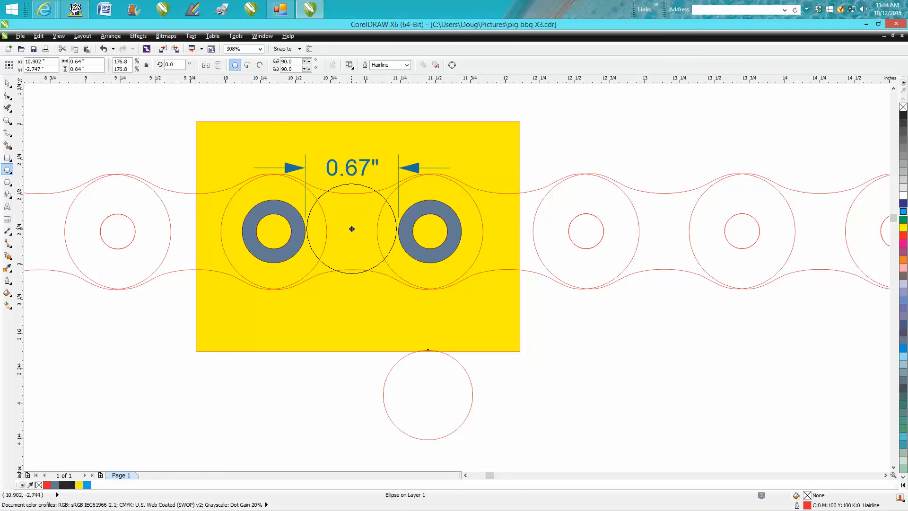
{"action": "left_click_drag", "start_coordinate": [352, 228], "coordinate": [352, 227]}
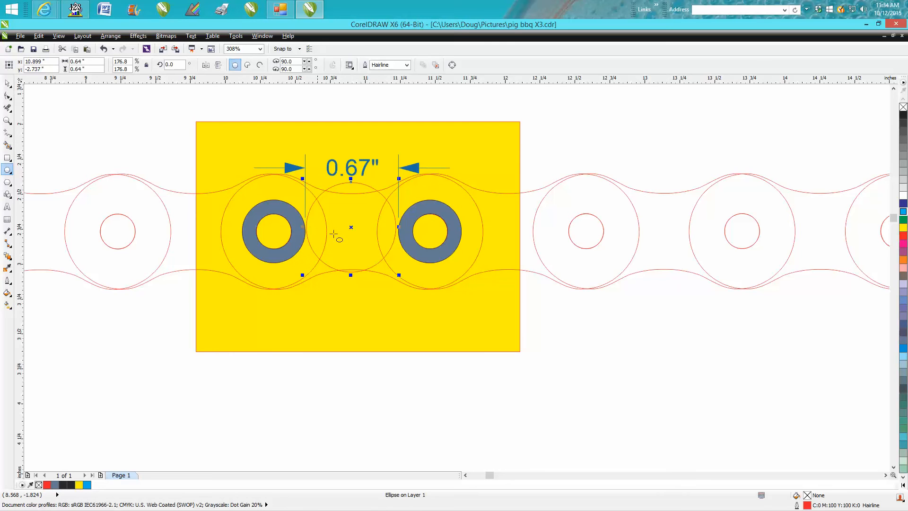
{"action": "left_click_drag", "start_coordinate": [350, 228], "coordinate": [350, 227]}
{"action": "key", "text": "Down"}
{"action": "key", "text": "Down"}
{"action": "key", "text": "Down"}
{"action": "key", "text": "Down"}
{"action": "key", "text": "Down"}
{"action": "key", "text": "Down"}
{"action": "key", "text": "Down"}
{"action": "key", "text": "Down"}
{"action": "key", "text": "Down"}
{"action": "key", "text": "Down"}
{"action": "key", "text": "Down"}
{"action": "key", "text": "Down"}
{"action": "key", "text": "Down"}
{"action": "key", "text": "Right"}
{"action": "key", "text": "Right"}
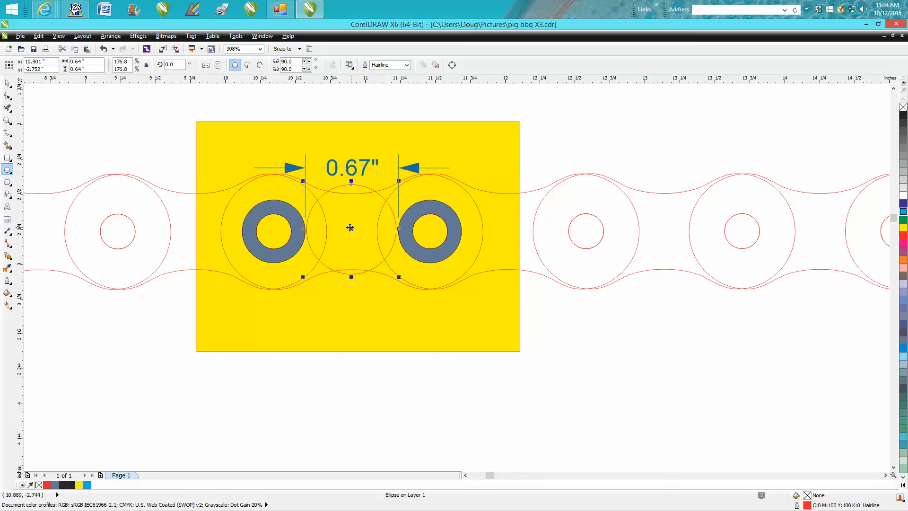
{"action": "key", "text": "Down"}
{"action": "key", "text": "Down"}
{"action": "key", "text": "Down"}
{"action": "key", "text": "Down"}
{"action": "key", "text": "Down"}
{"action": "key", "text": "Down"}
{"action": "key", "text": "Down"}
{"action": "key", "text": "Down"}
{"action": "key", "text": "Down"}
{"action": "key", "text": "Down"}
{"action": "key", "text": "Down"}
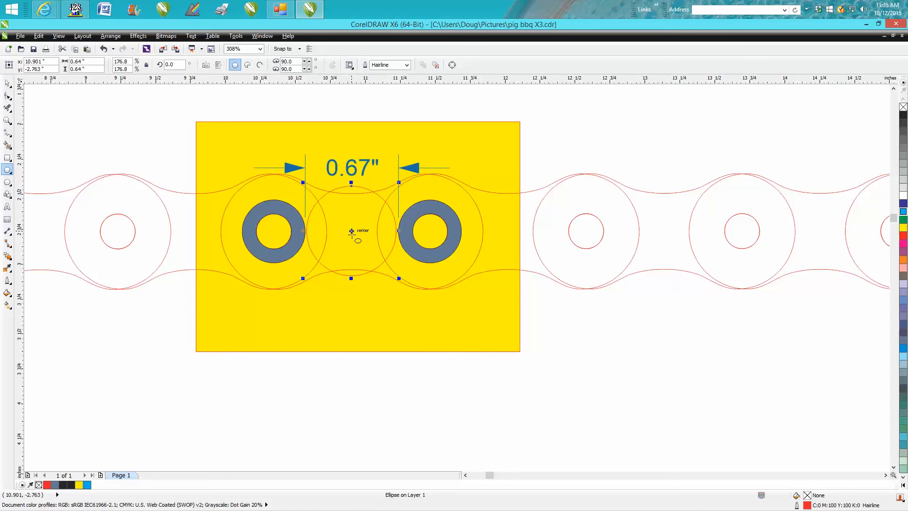
{"action": "key", "text": "Delete"}
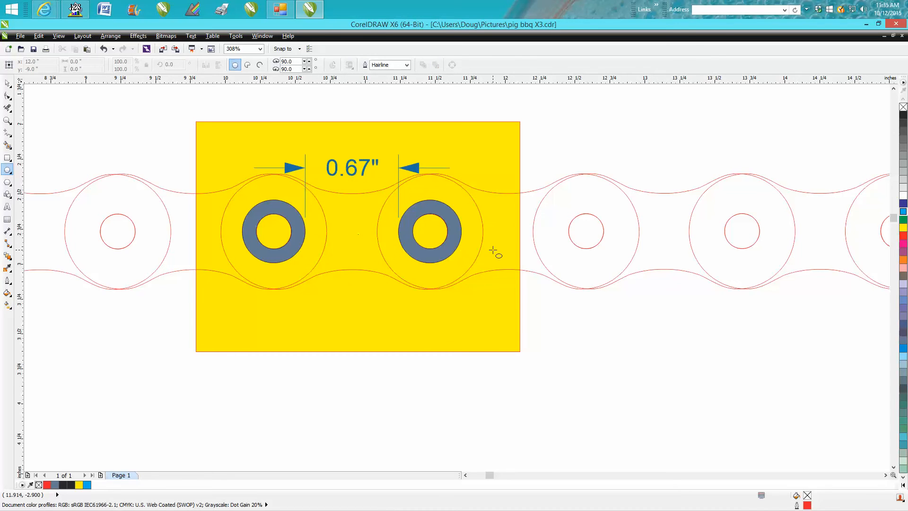
Step: Examine the gear template image and its website heading beyond the chain photos, and return to the page area
{"action": "scroll", "coordinate": [497, 231], "scroll_direction": "down", "scroll_amount": 5}
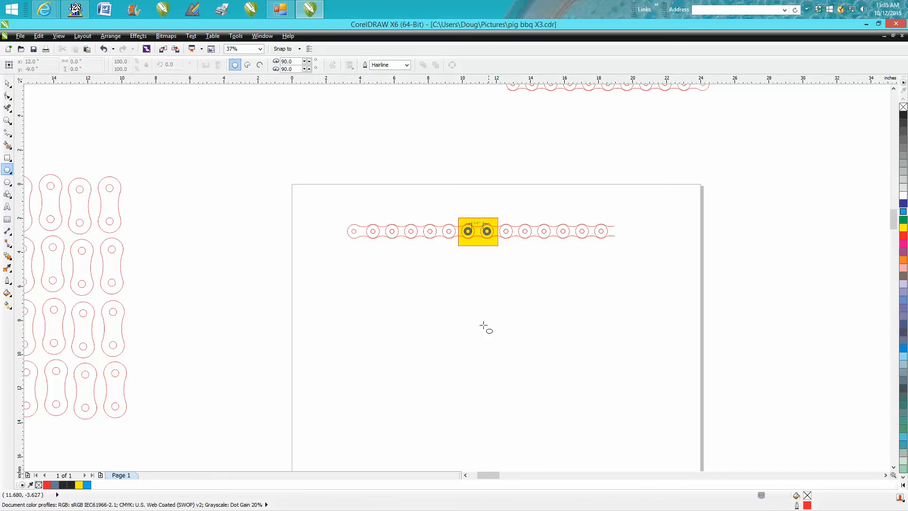
{"action": "left_click_drag", "start_coordinate": [493, 473], "coordinate": [519, 473]}
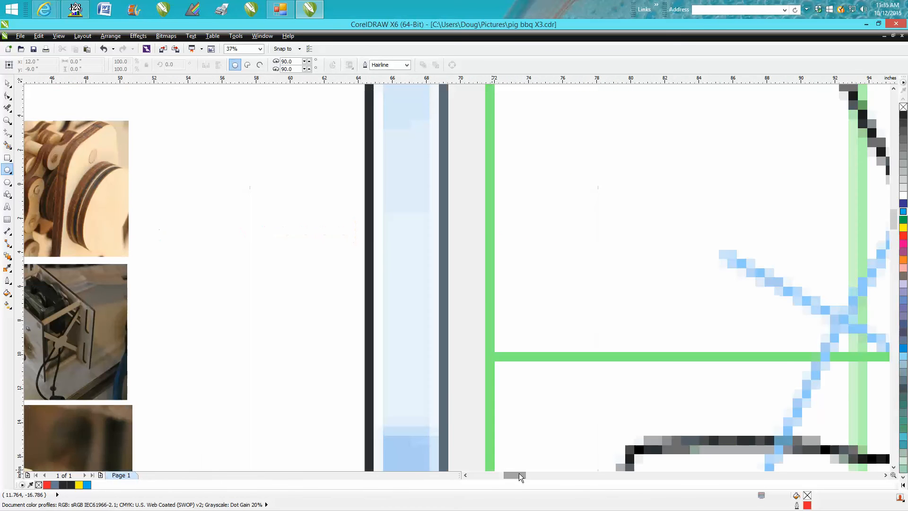
{"action": "scroll", "coordinate": [530, 433], "scroll_direction": "down", "scroll_amount": 2}
{"action": "scroll", "coordinate": [530, 433], "scroll_direction": "down", "scroll_amount": 3}
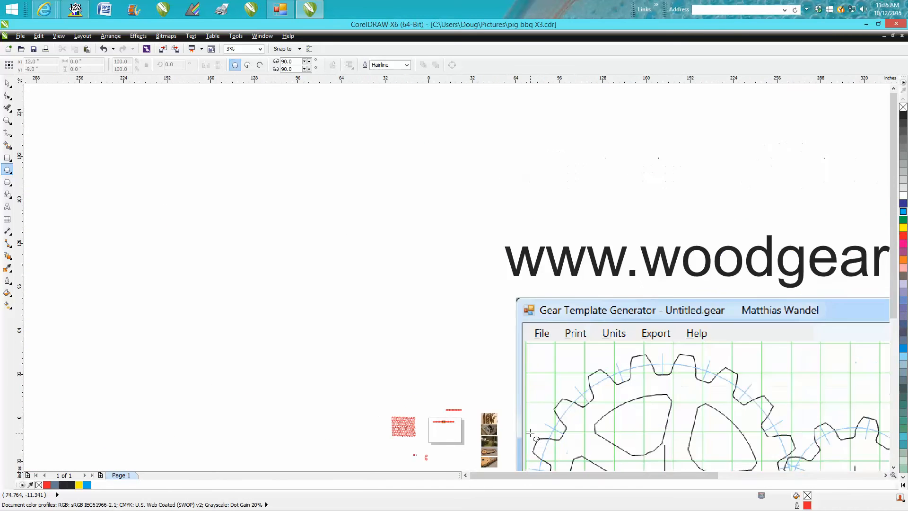
{"action": "left_click_drag", "start_coordinate": [589, 476], "coordinate": [621, 478]}
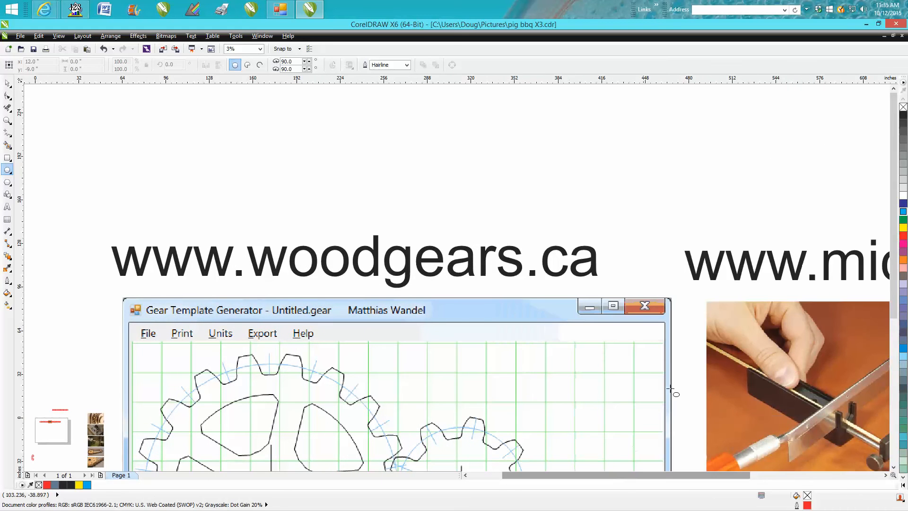
{"action": "left_click_drag", "start_coordinate": [894, 199], "coordinate": [894, 222]}
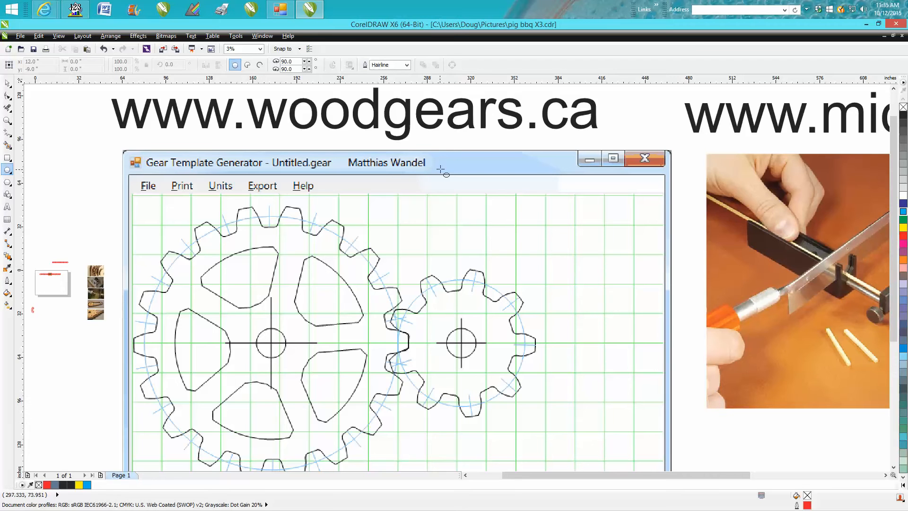
{"action": "scroll", "coordinate": [448, 174], "scroll_direction": "down", "scroll_amount": 1}
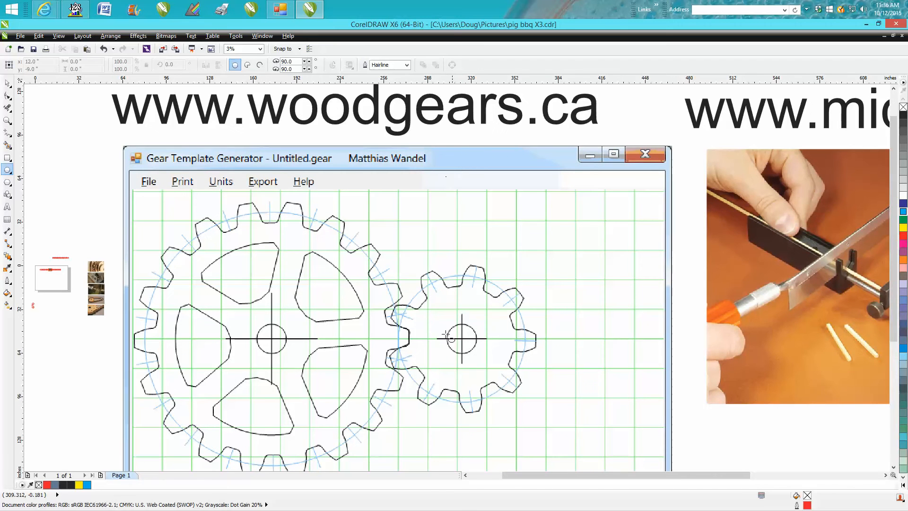
{"action": "left_click", "coordinate": [470, 476]}
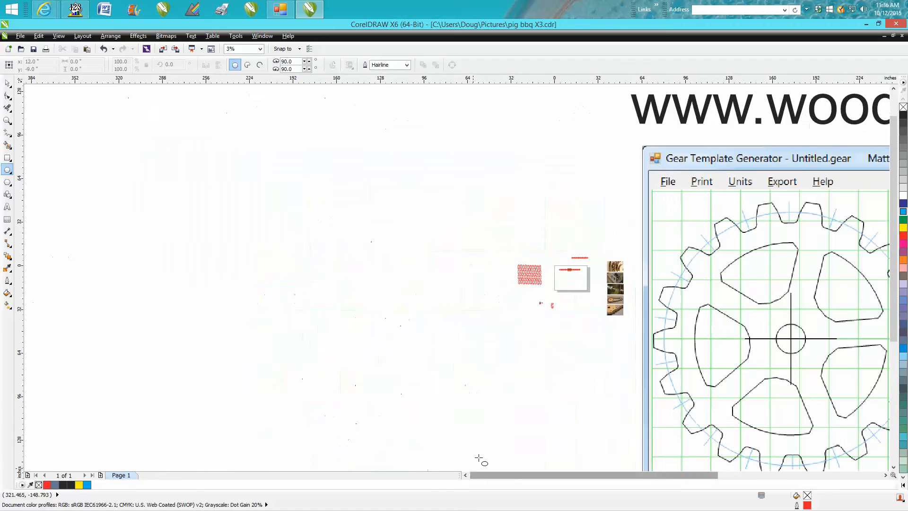
{"action": "left_click", "coordinate": [7, 121]}
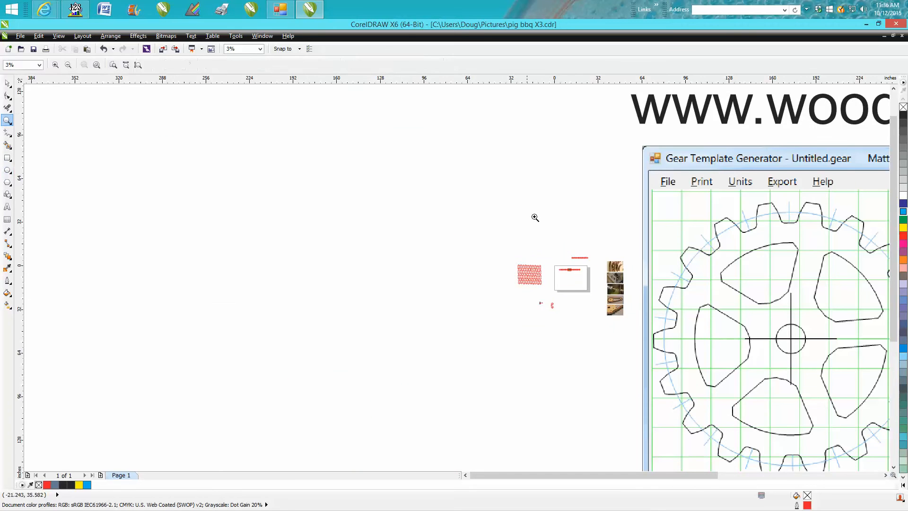
Step: Add a parallel dimension between the centers of the two blue-grey rings, with its text placed below them inside the yellow rectangle
{"action": "left_click_drag", "start_coordinate": [546, 258], "coordinate": [601, 310]}
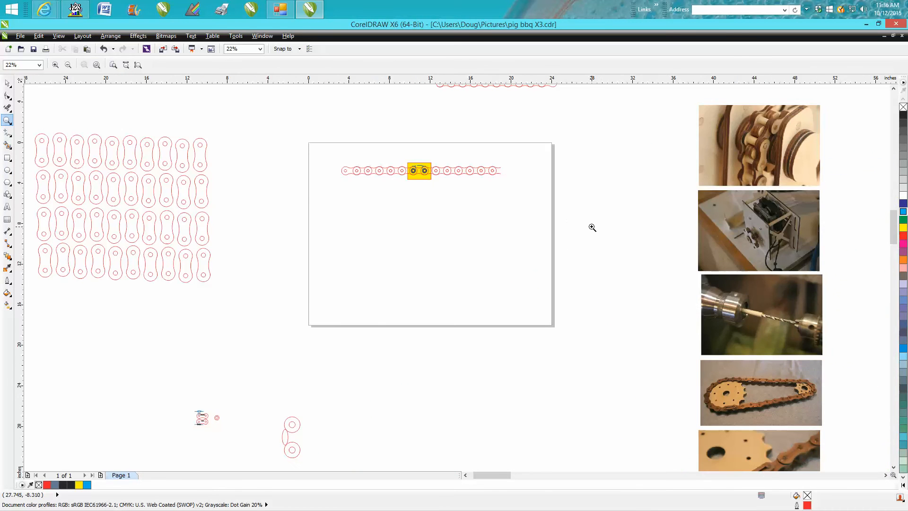
{"action": "right_click", "coordinate": [667, 233]}
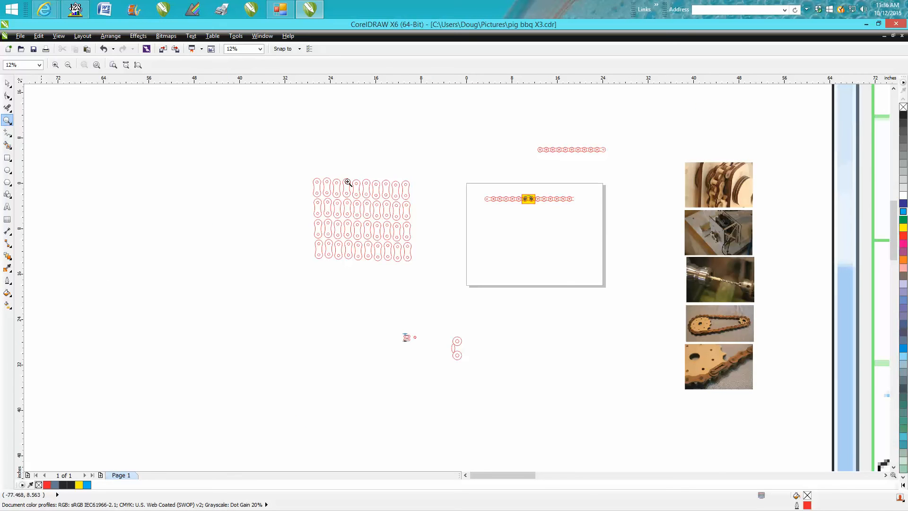
{"action": "left_click_drag", "start_coordinate": [474, 185], "coordinate": [635, 232]}
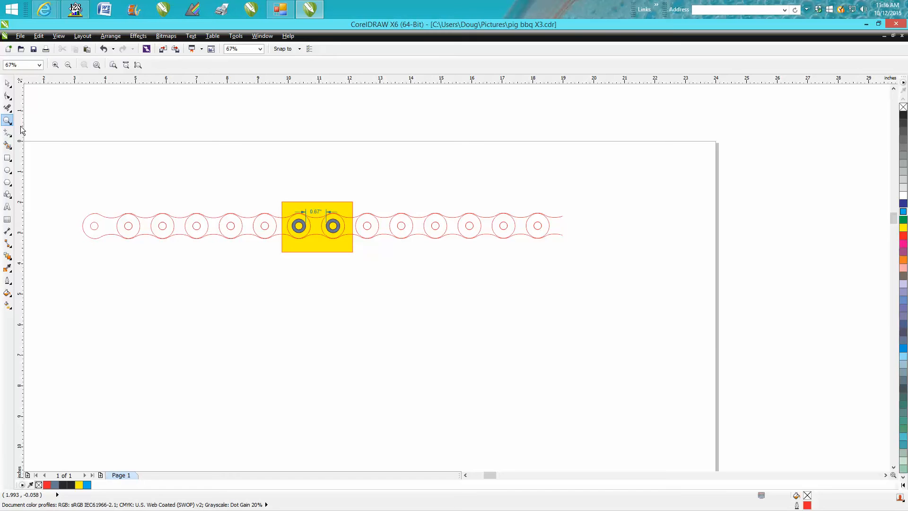
{"action": "left_click_drag", "start_coordinate": [268, 194], "coordinate": [378, 259]}
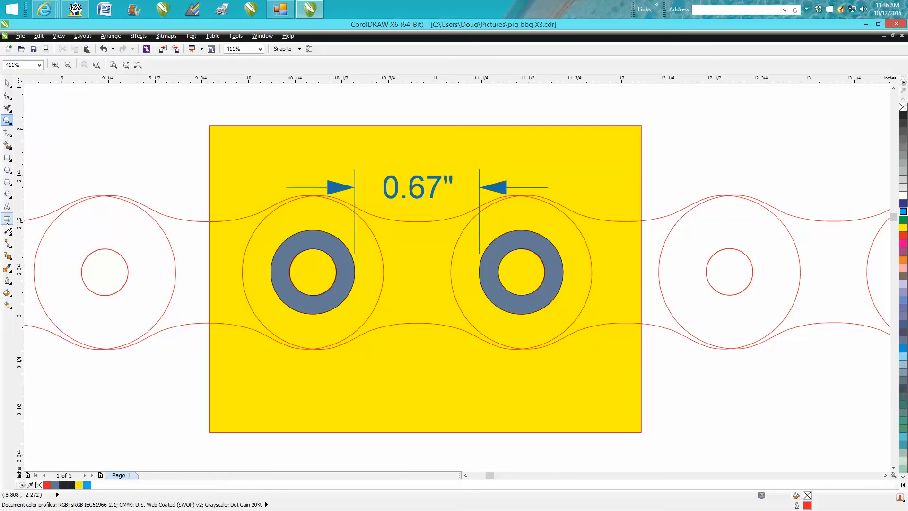
{"action": "left_click", "coordinate": [13, 239]}
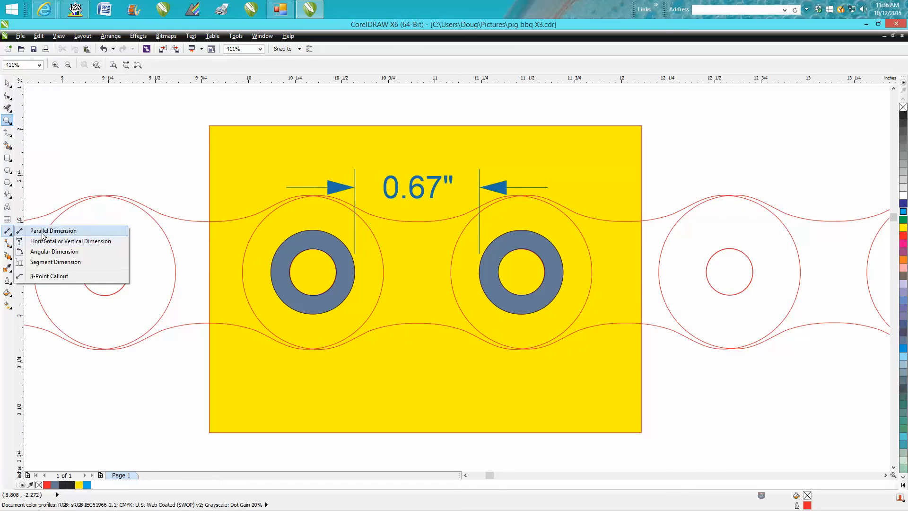
{"action": "left_click", "coordinate": [44, 230]}
{"action": "left_click_drag", "start_coordinate": [312, 272], "coordinate": [527, 273]}
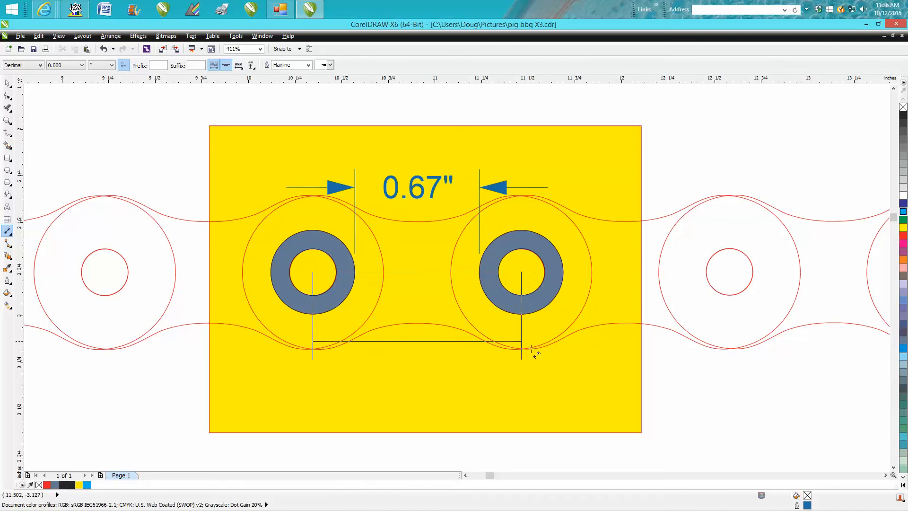
{"action": "left_click", "coordinate": [535, 359]}
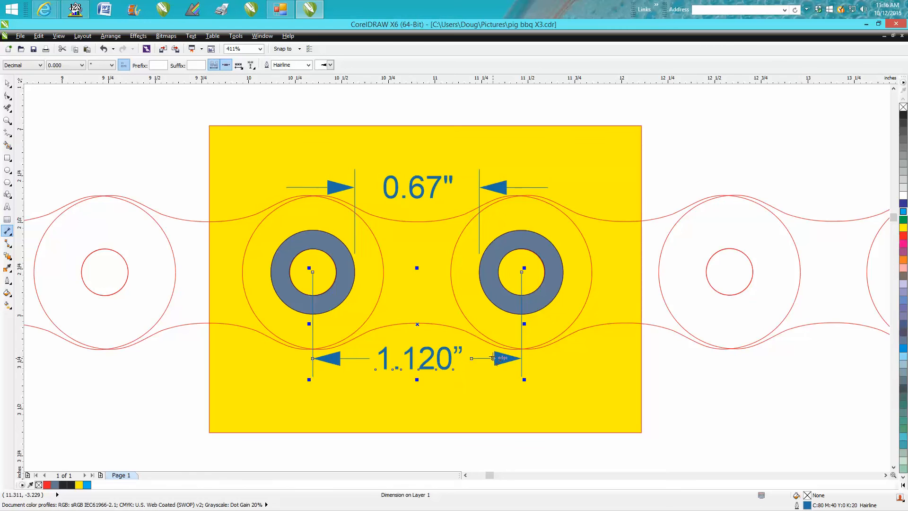
Step: Examine the slotted clip link in the lowest chain photo and the small sprocket in the photo above it
{"action": "scroll", "coordinate": [500, 367], "scroll_direction": "down", "scroll_amount": 3}
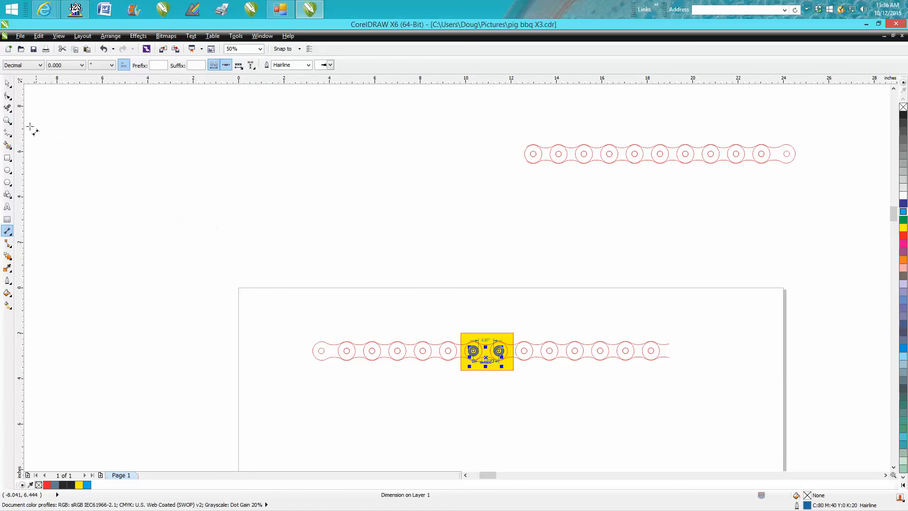
{"action": "left_click", "coordinate": [5, 121]}
{"action": "scroll", "coordinate": [385, 239], "scroll_direction": "down", "scroll_amount": 2}
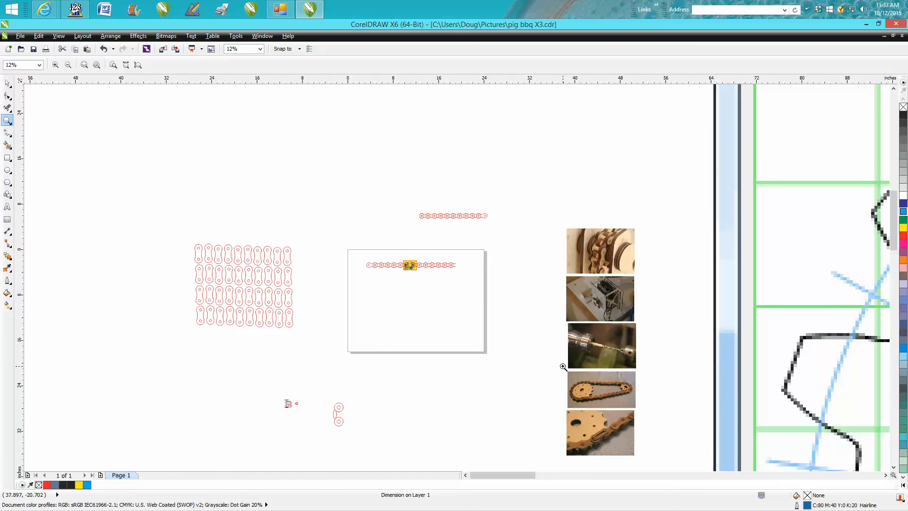
{"action": "left_click_drag", "start_coordinate": [562, 408], "coordinate": [637, 448]}
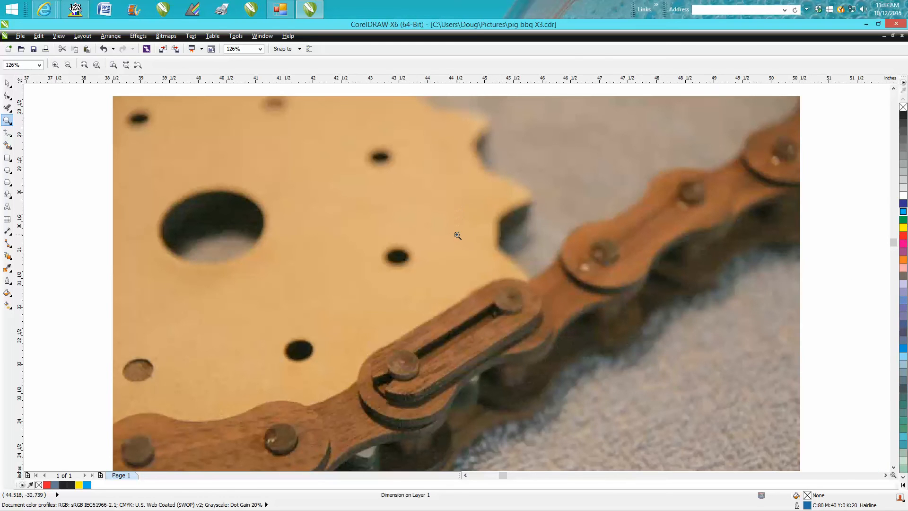
{"action": "scroll", "coordinate": [457, 226], "scroll_direction": "down", "scroll_amount": 5}
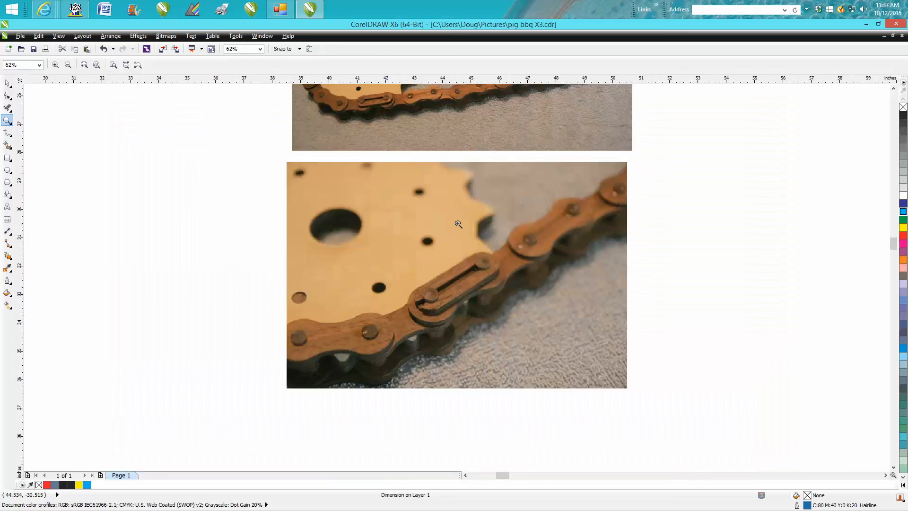
{"action": "left_click_drag", "start_coordinate": [469, 164], "coordinate": [502, 190]}
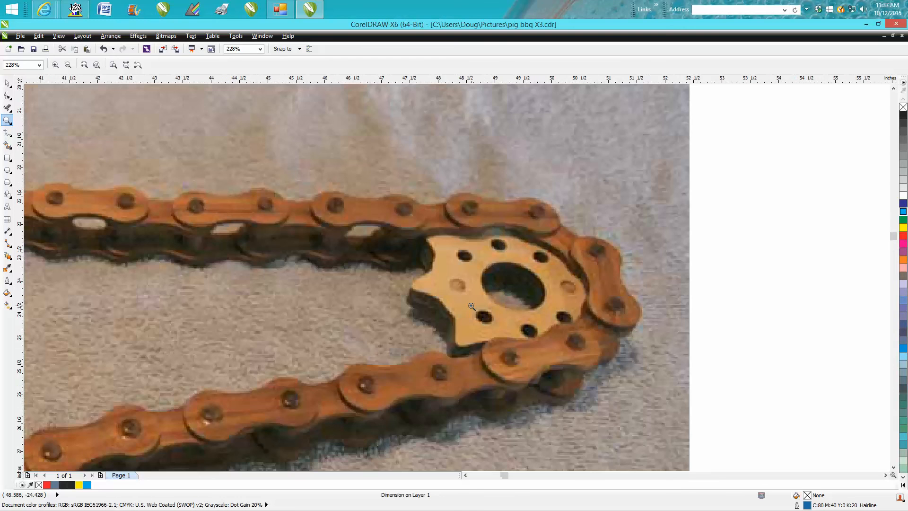
{"action": "scroll", "coordinate": [472, 306], "scroll_direction": "down", "scroll_amount": 3}
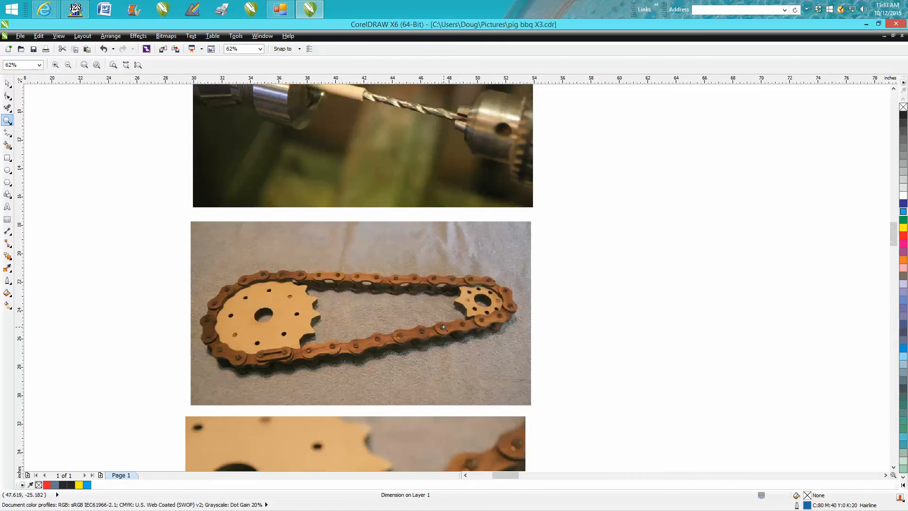
{"action": "scroll", "coordinate": [443, 327], "scroll_direction": "down", "scroll_amount": 3}
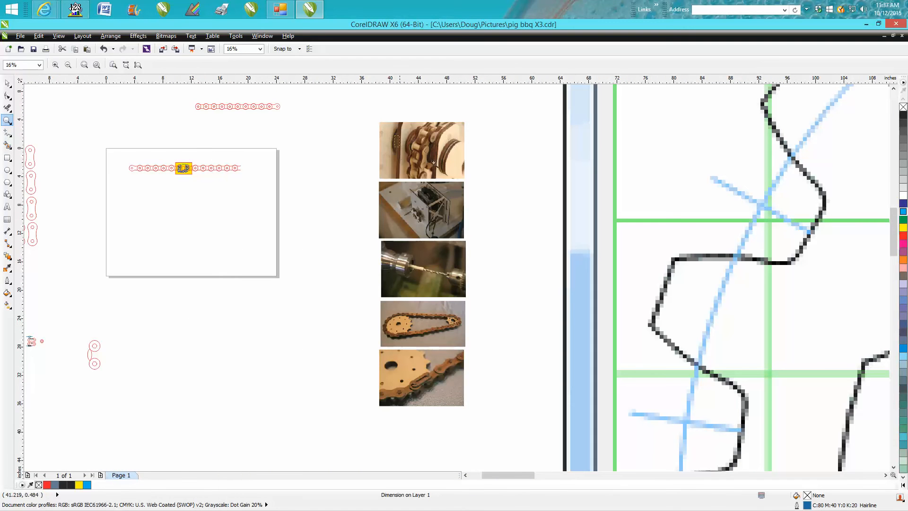
Step: Examine the rollers in the uppermost chain photo, the clip link close-up, and the full chain loop around both sprockets
{"action": "left_click_drag", "start_coordinate": [395, 138], "coordinate": [486, 172]}
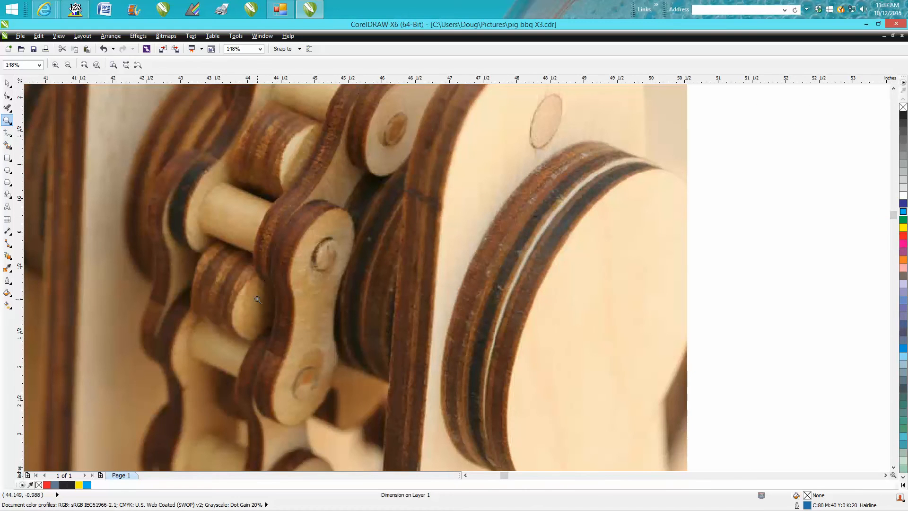
{"action": "scroll", "coordinate": [257, 298], "scroll_direction": "down", "scroll_amount": 3}
{"action": "scroll", "coordinate": [257, 299], "scroll_direction": "down", "scroll_amount": 3}
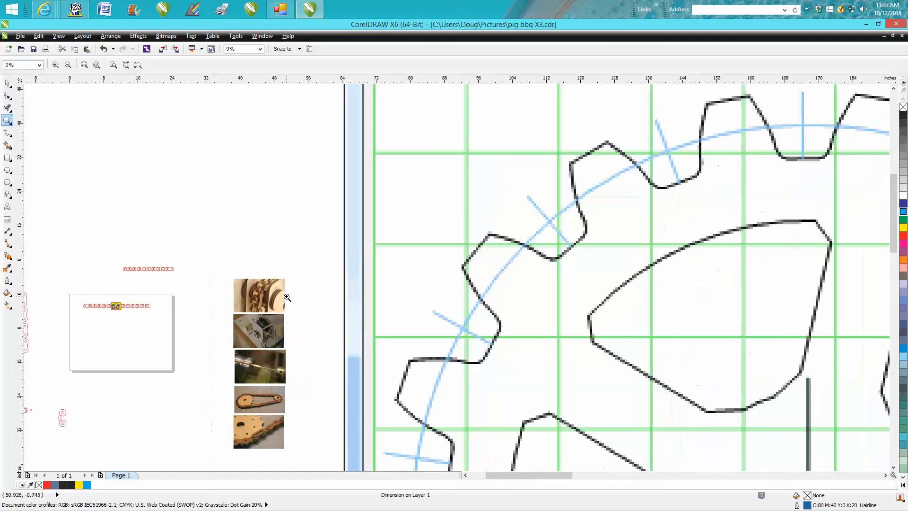
{"action": "left_click_drag", "start_coordinate": [231, 397], "coordinate": [300, 445]}
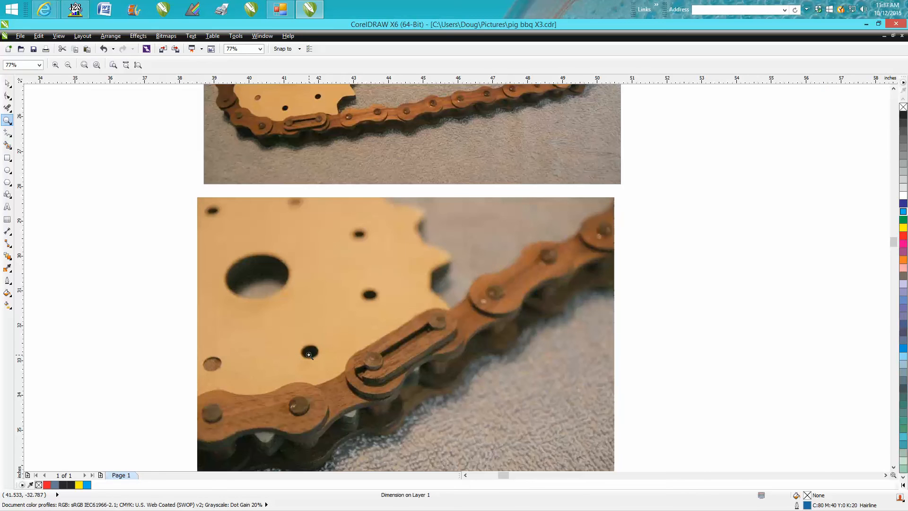
{"action": "right_click", "coordinate": [309, 353]}
{"action": "left_click_drag", "start_coordinate": [272, 177], "coordinate": [467, 257]}
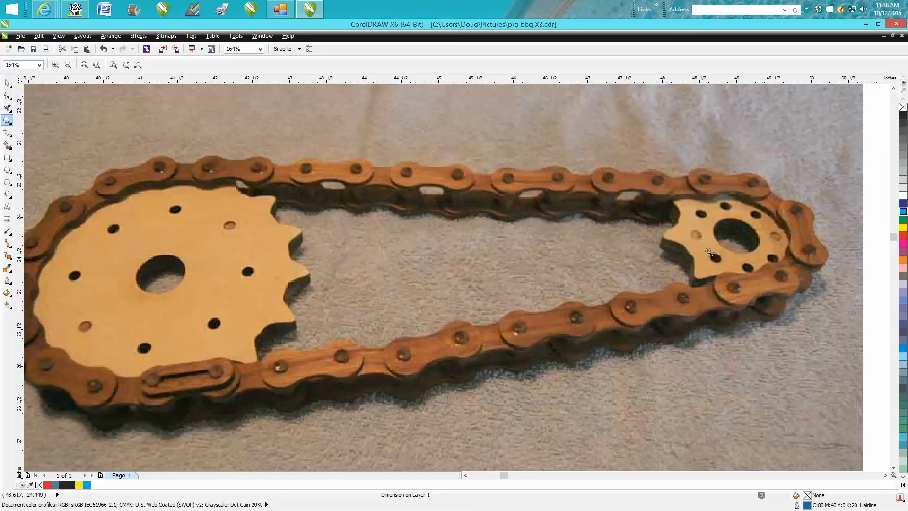
{"action": "scroll", "coordinate": [712, 246], "scroll_direction": "down", "scroll_amount": 4}
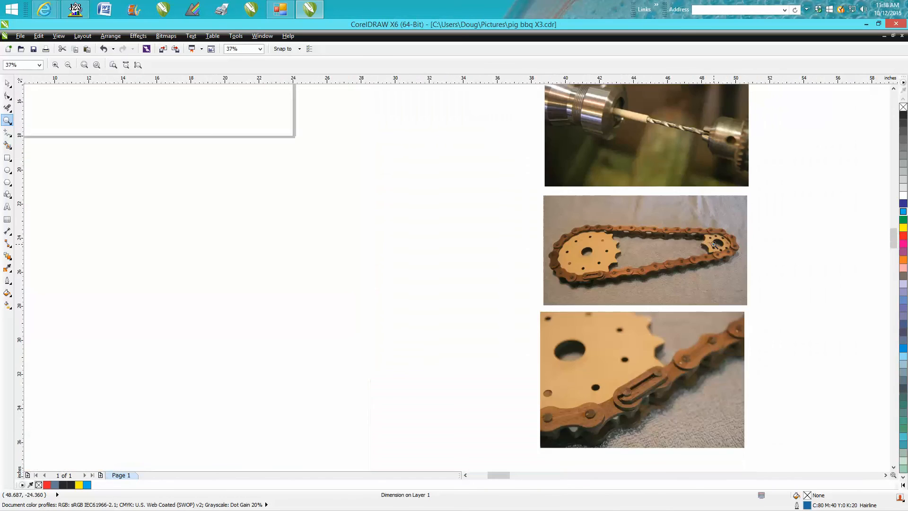
{"action": "scroll", "coordinate": [714, 244], "scroll_direction": "down", "scroll_amount": 2}
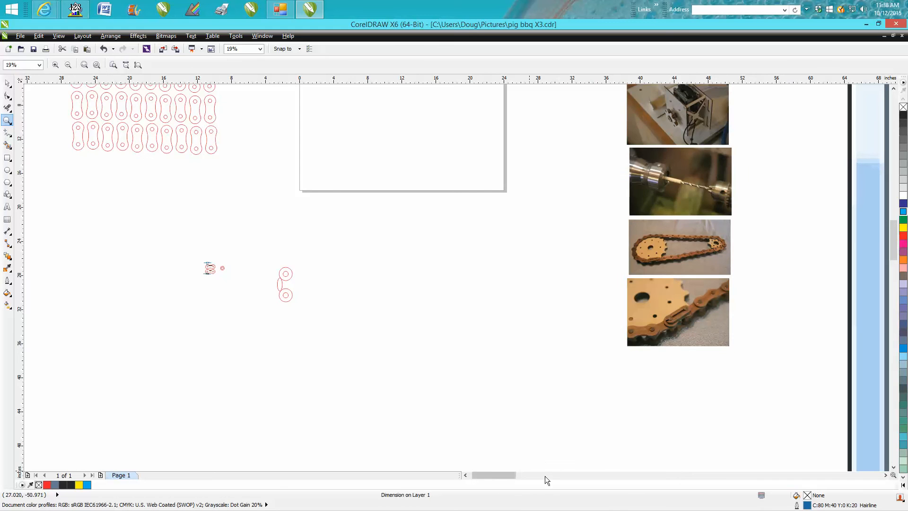
Step: Examine the Gear Template Generator image under the woodgears.ca heading and the dowel-cutting photos under the micromark.com heading
{"action": "left_click_drag", "start_coordinate": [509, 476], "coordinate": [525, 474]}
{"action": "scroll", "coordinate": [622, 433], "scroll_direction": "down", "scroll_amount": 2}
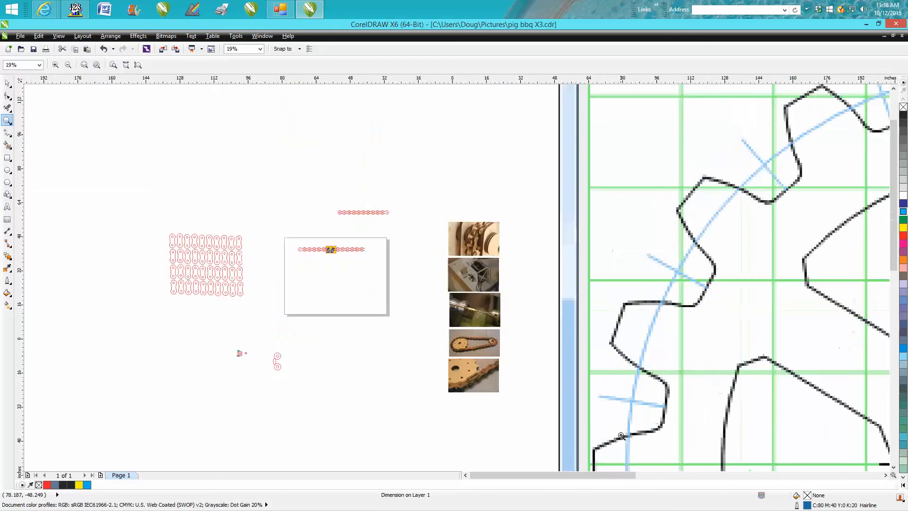
{"action": "scroll", "coordinate": [622, 433], "scroll_direction": "down", "scroll_amount": 1}
{"action": "left_click_drag", "start_coordinate": [665, 477], "coordinate": [691, 478]}
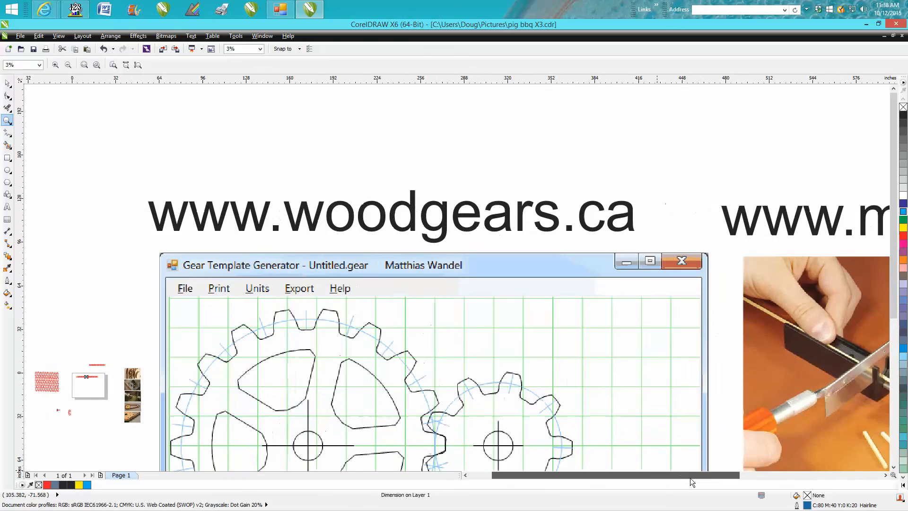
{"action": "left_click_drag", "start_coordinate": [895, 190], "coordinate": [895, 230]}
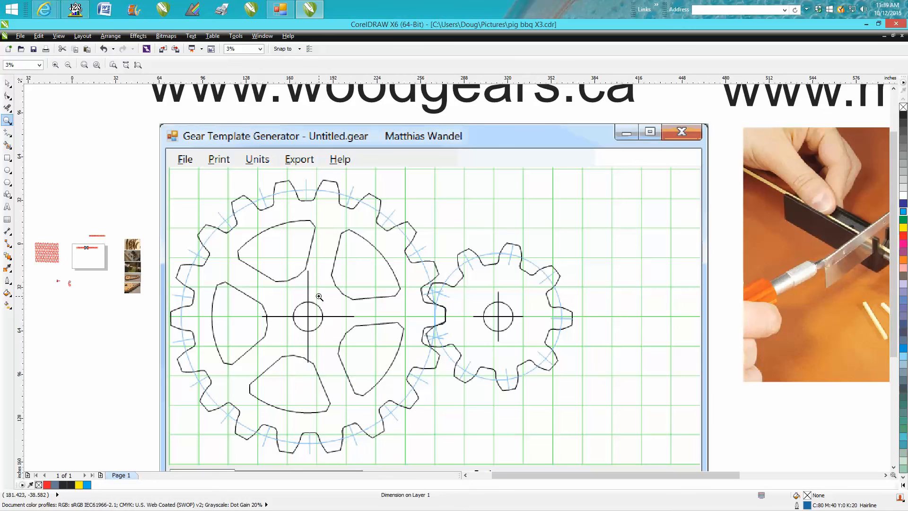
{"action": "scroll", "coordinate": [319, 296], "scroll_direction": "down", "scroll_amount": 1}
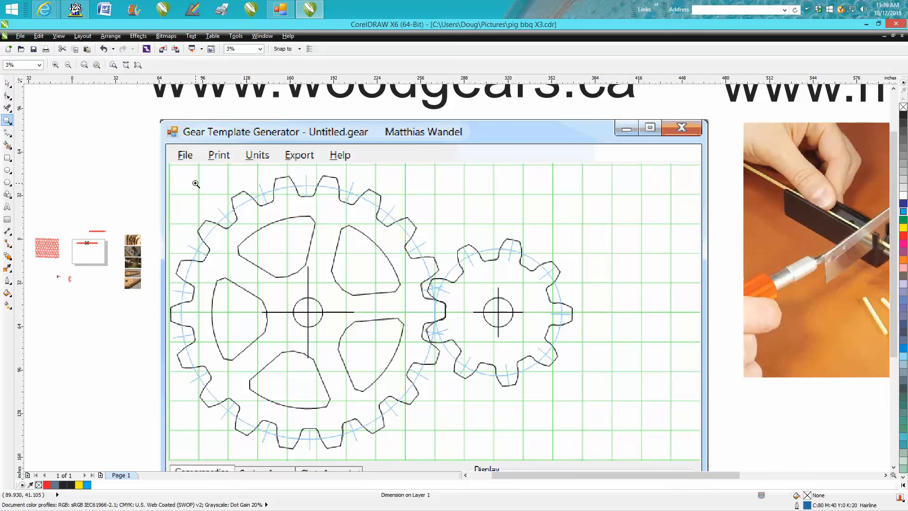
{"action": "scroll", "coordinate": [196, 183], "scroll_direction": "down", "scroll_amount": 1}
{"action": "scroll", "coordinate": [401, 267], "scroll_direction": "up", "scroll_amount": 1}
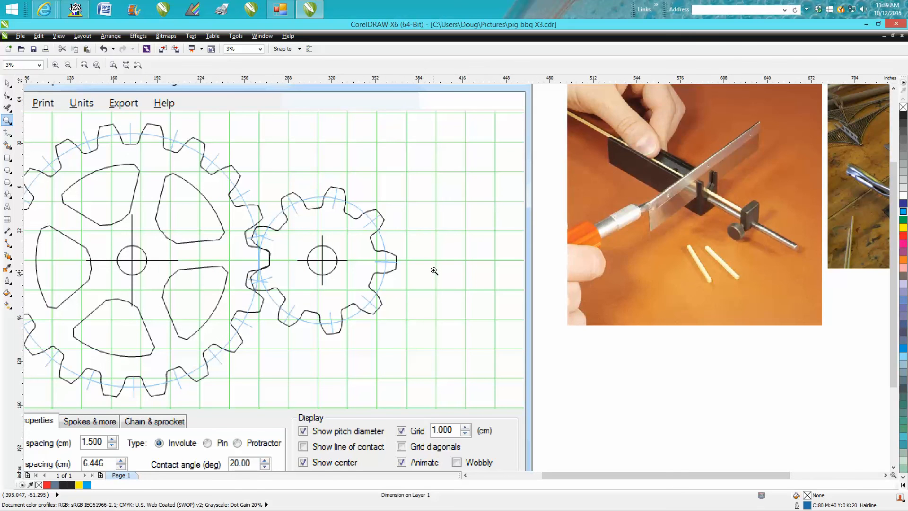
{"action": "scroll", "coordinate": [433, 269], "scroll_direction": "down", "scroll_amount": 1}
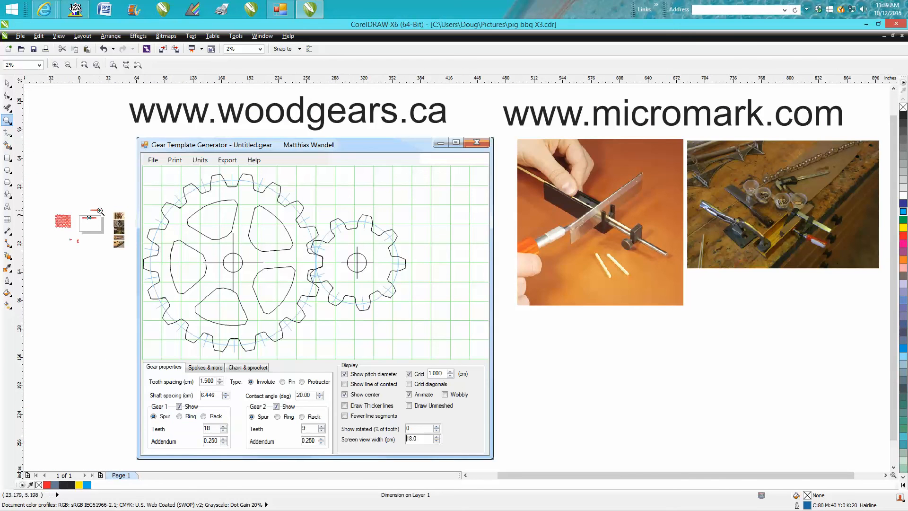
Step: Review the slotted clip link photo again, the uppermost roller chain photo, and the layered sprocket in the motor mount photo
{"action": "left_click_drag", "start_coordinate": [103, 227], "coordinate": [139, 260]}
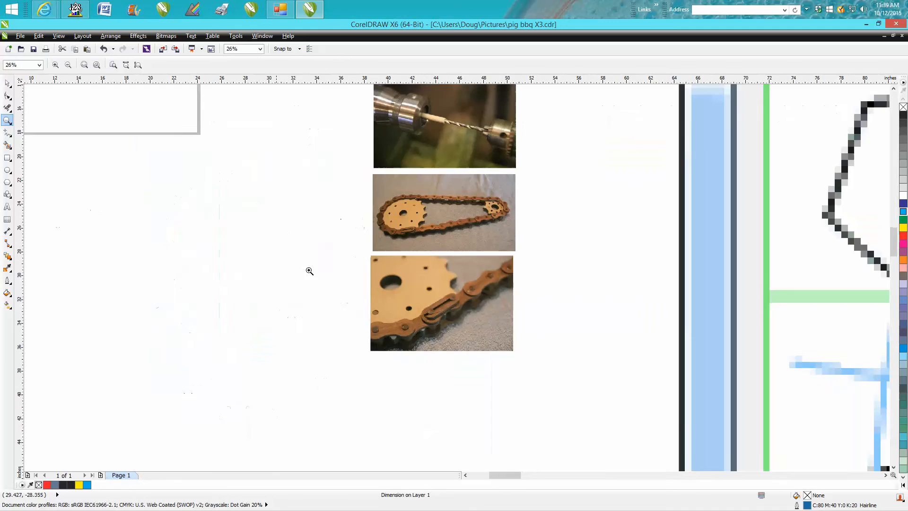
{"action": "left_click_drag", "start_coordinate": [362, 232], "coordinate": [580, 399]}
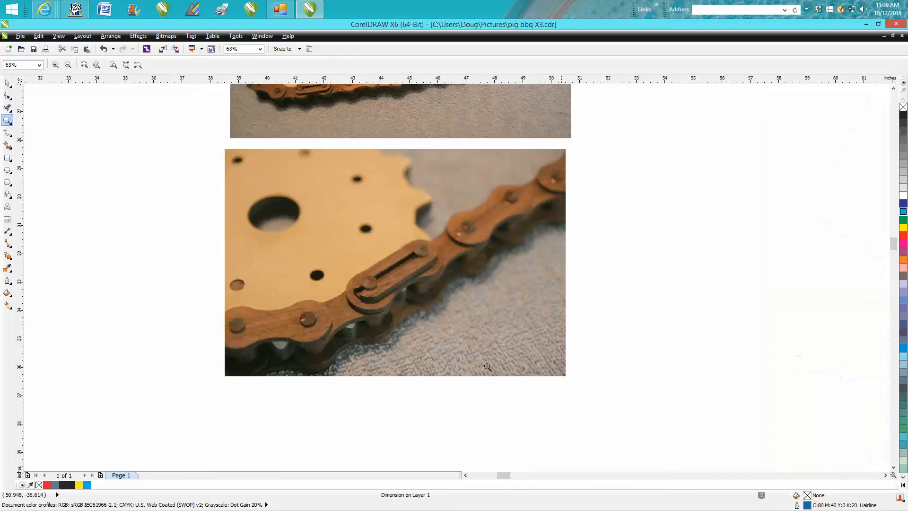
{"action": "left_click", "coordinate": [451, 330]}
{"action": "scroll", "coordinate": [450, 330], "scroll_direction": "down", "scroll_amount": 2}
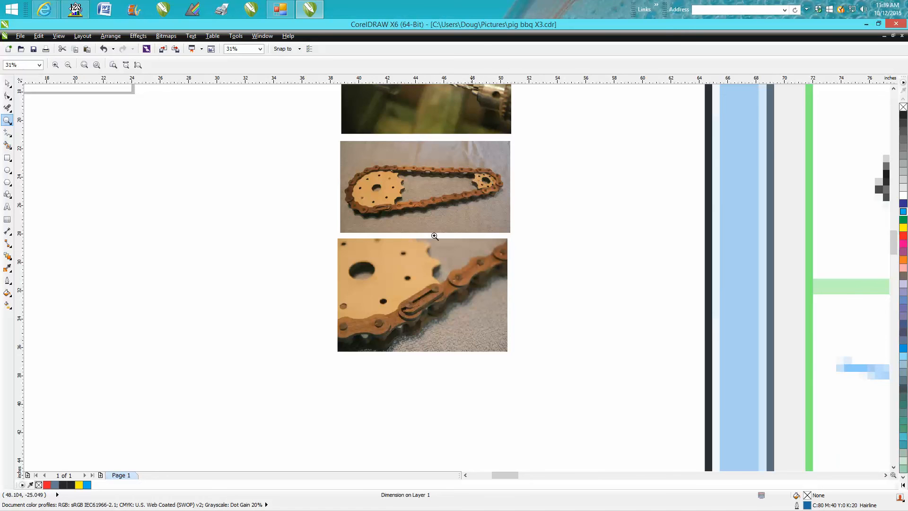
{"action": "scroll", "coordinate": [401, 272], "scroll_direction": "down", "scroll_amount": 2}
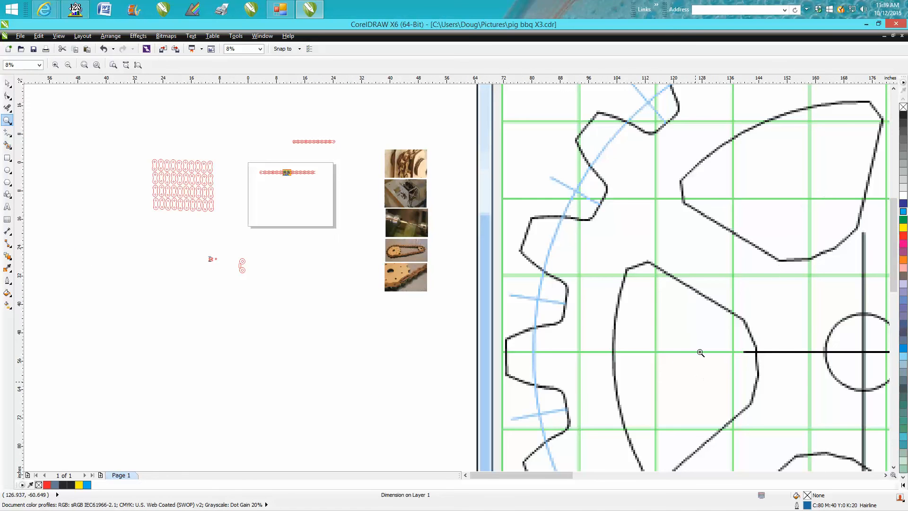
{"action": "left_click_drag", "start_coordinate": [375, 256], "coordinate": [460, 303]}
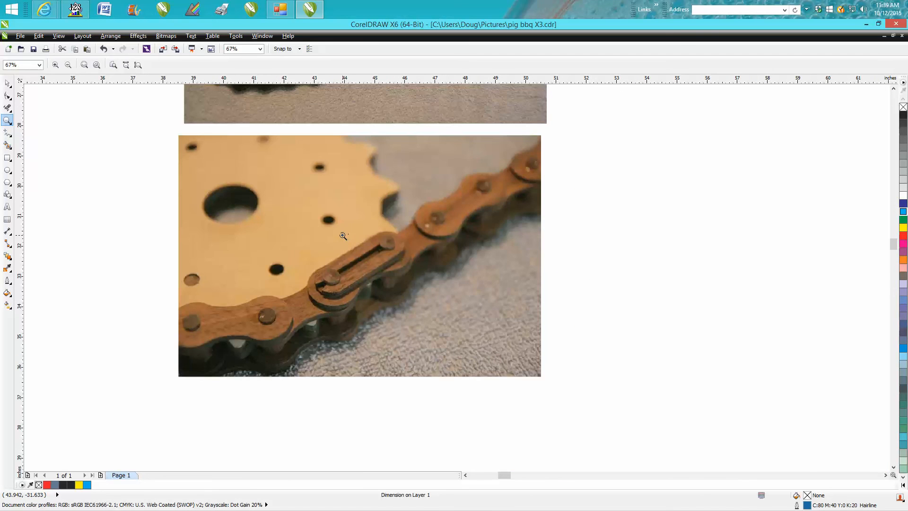
{"action": "scroll", "coordinate": [342, 235], "scroll_direction": "down", "scroll_amount": 3}
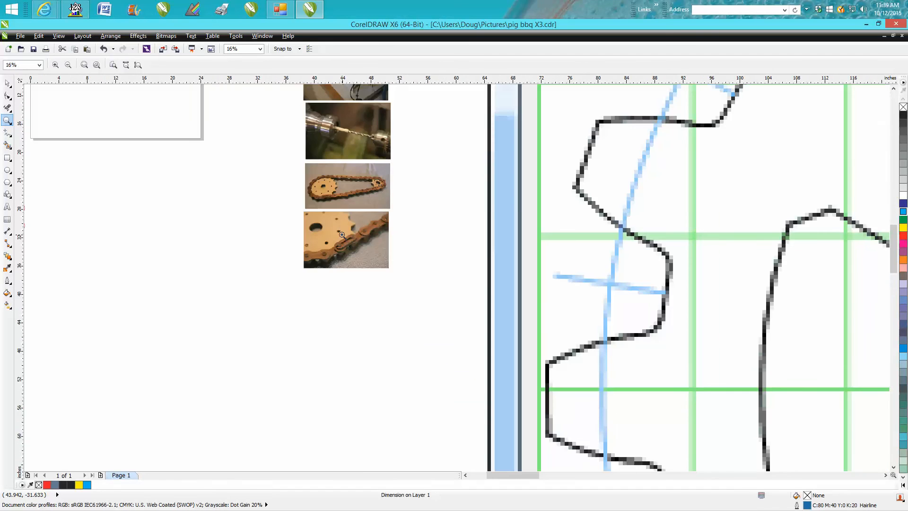
{"action": "left_click_drag", "start_coordinate": [317, 108], "coordinate": [395, 147]}
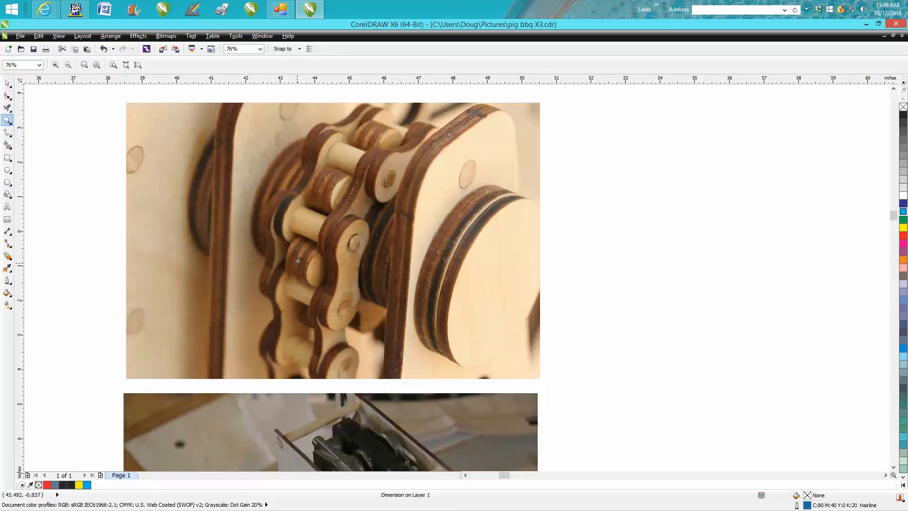
{"action": "right_click", "coordinate": [334, 176]}
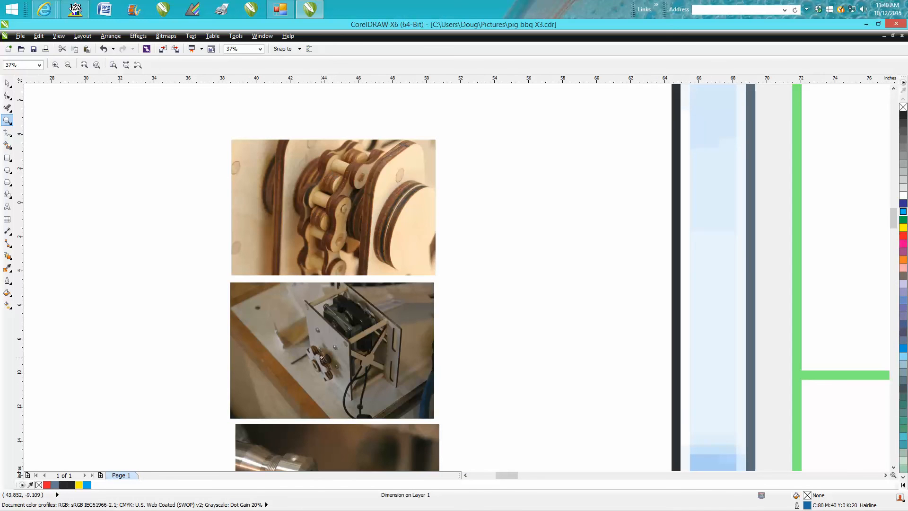
{"action": "left_click_drag", "start_coordinate": [313, 340], "coordinate": [339, 378]}
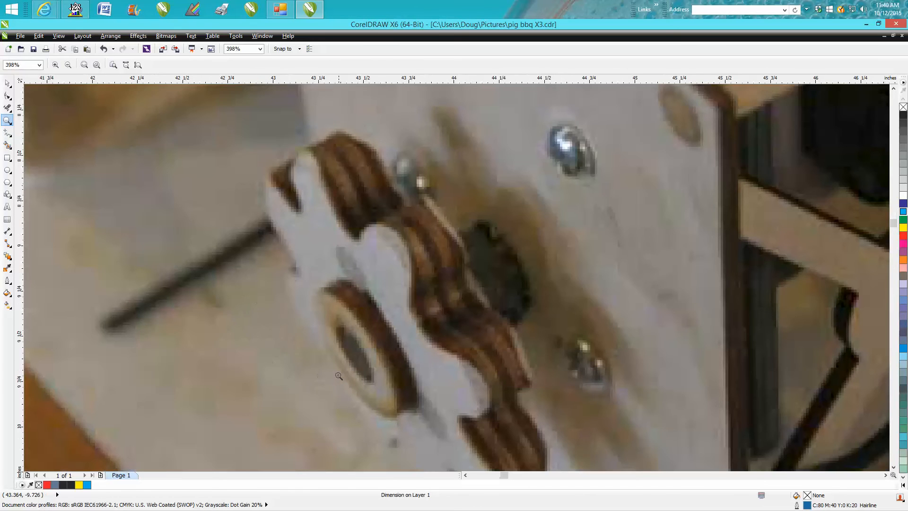
Step: Examine the full chain loop running around the large and small sprockets in the photo below the dowel-drilling one
{"action": "scroll", "coordinate": [339, 376], "scroll_direction": "down", "scroll_amount": 3}
{"action": "scroll", "coordinate": [339, 376], "scroll_direction": "down", "scroll_amount": 1}
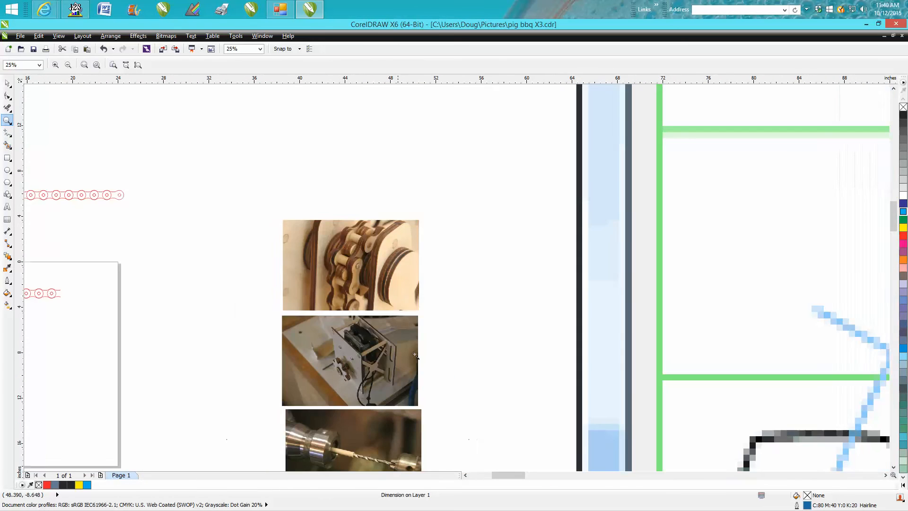
{"action": "left_click_drag", "start_coordinate": [894, 214], "coordinate": [892, 246]}
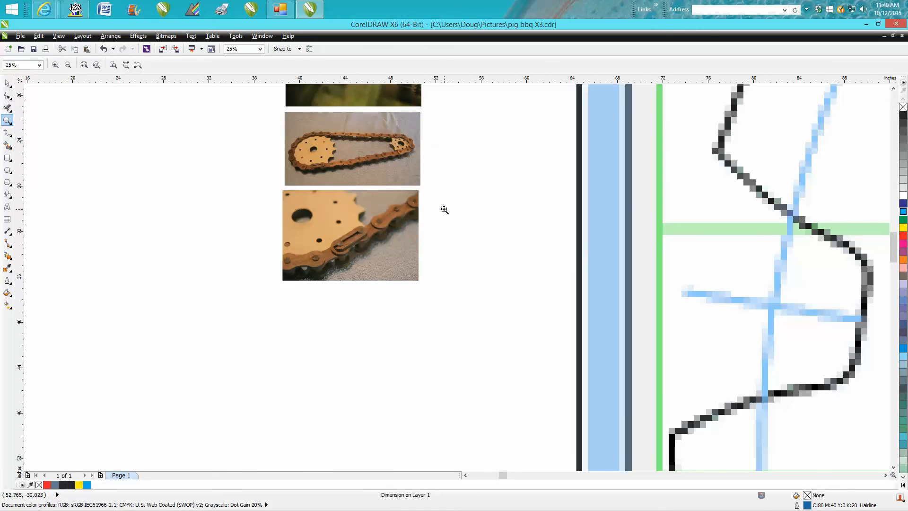
{"action": "left_click_drag", "start_coordinate": [272, 121], "coordinate": [444, 209]}
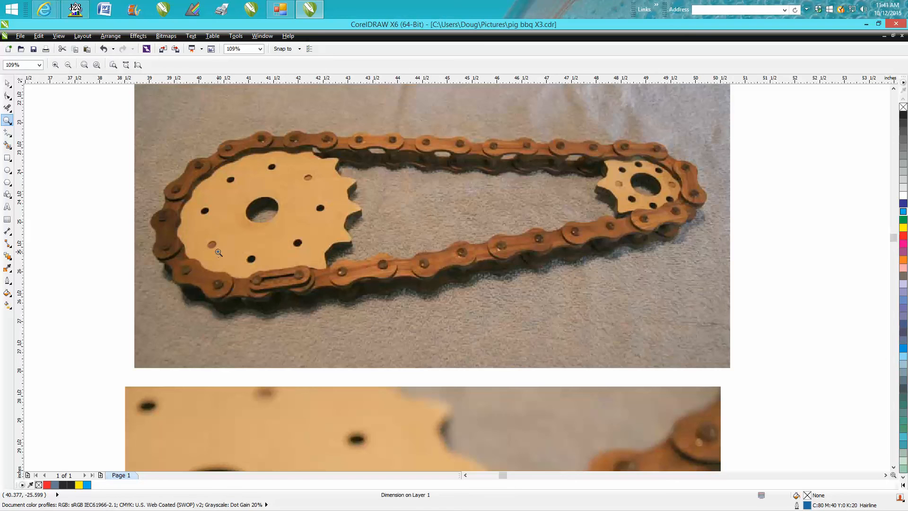
{"action": "right_click", "coordinate": [268, 213]}
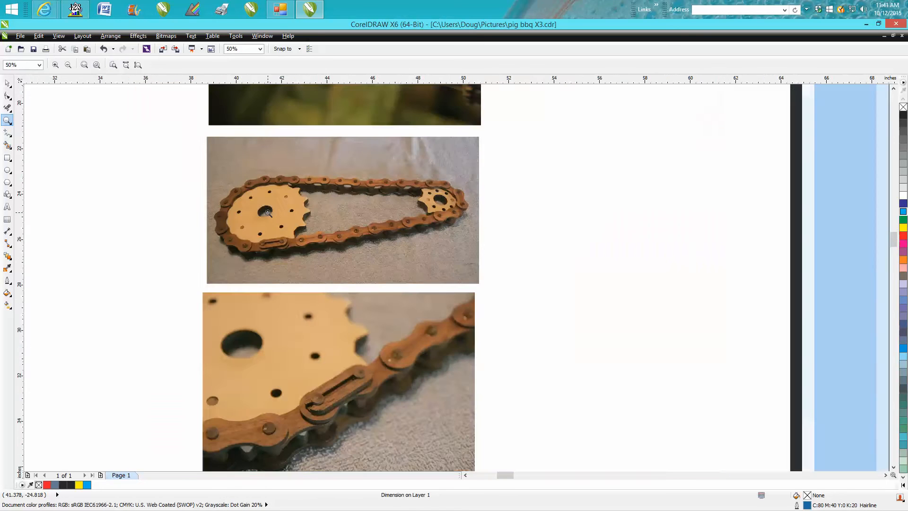
{"action": "right_click", "coordinate": [269, 213]}
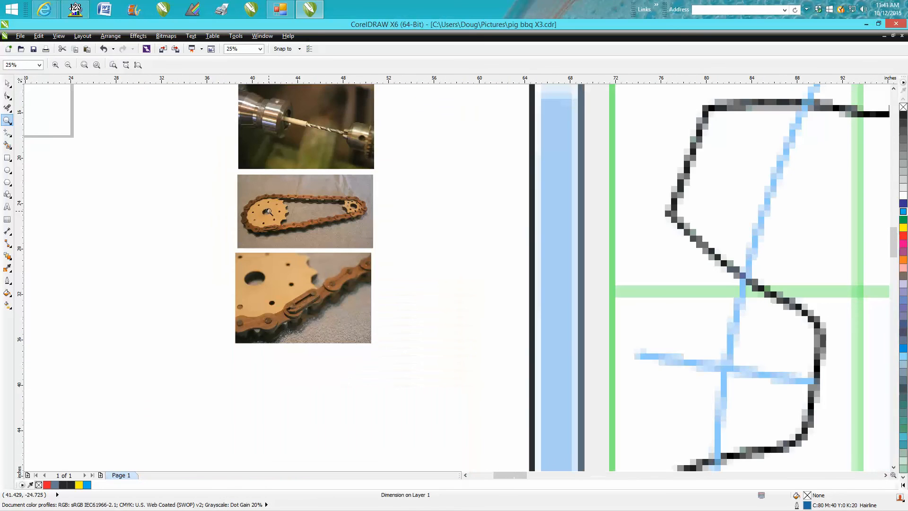
Step: Inspect the rollers in the uppermost chain photo and the layered sprocket on the motor mount in the photo below it
{"action": "right_click", "coordinate": [362, 292]}
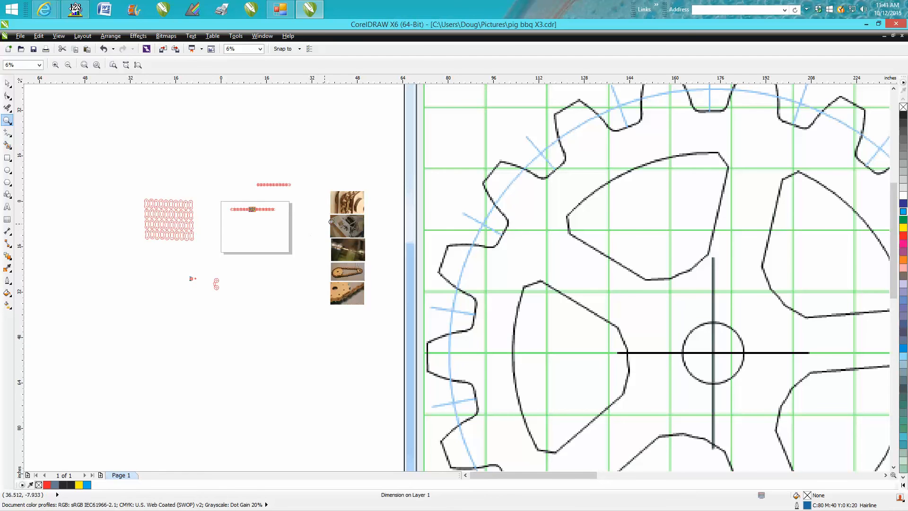
{"action": "left_click_drag", "start_coordinate": [330, 186], "coordinate": [379, 223]}
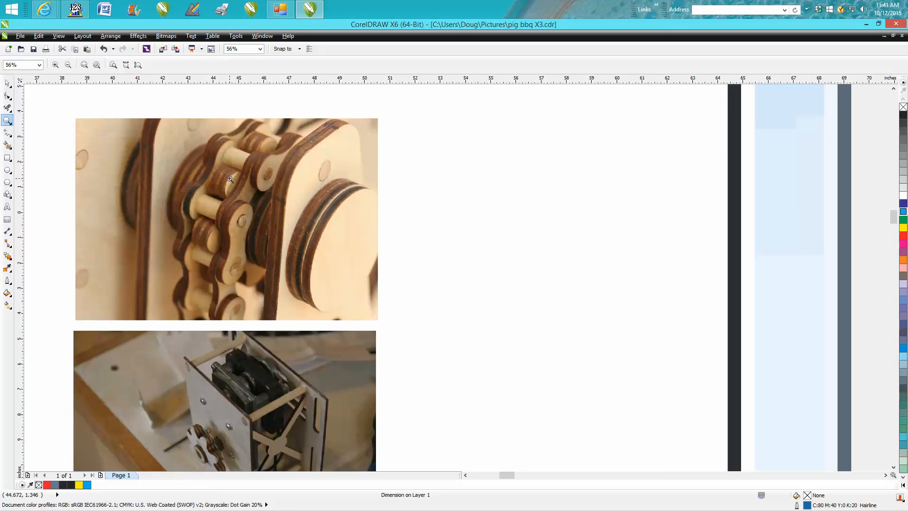
{"action": "left_click_drag", "start_coordinate": [169, 405], "coordinate": [285, 464]}
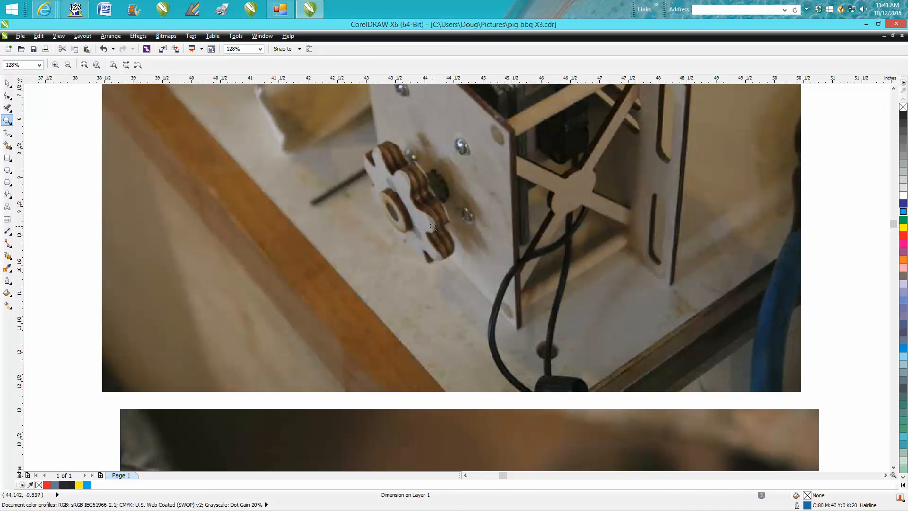
Step: Inspect the large sprocket's teeth and the chain links in the loop photo, and return to an overview of the drawing and gear template
{"action": "scroll", "coordinate": [433, 227], "scroll_direction": "down", "scroll_amount": 4}
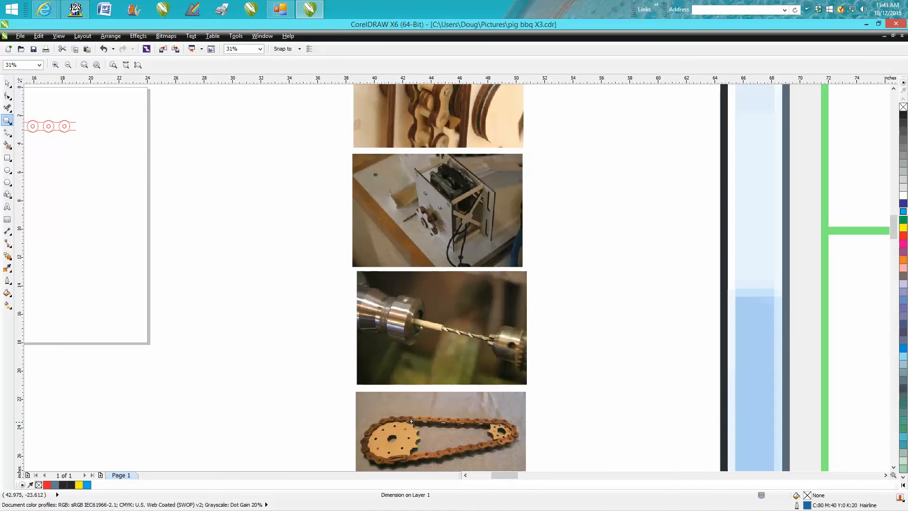
{"action": "scroll", "coordinate": [419, 435], "scroll_direction": "up", "scroll_amount": 7}
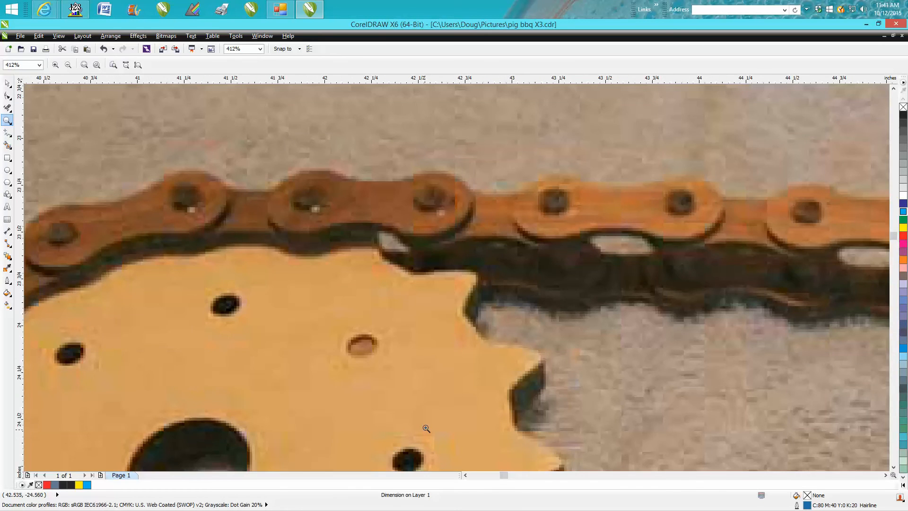
{"action": "scroll", "coordinate": [428, 422], "scroll_direction": "down", "scroll_amount": 3}
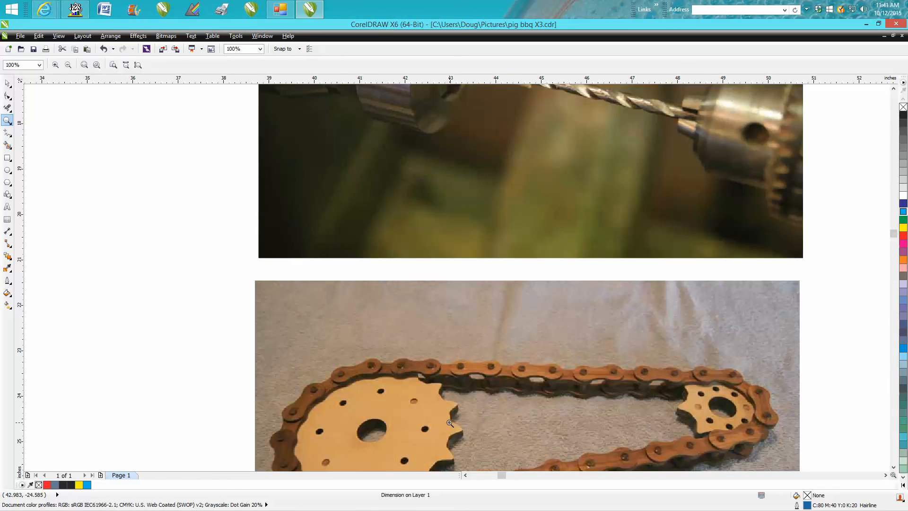
{"action": "scroll", "coordinate": [449, 421], "scroll_direction": "down", "scroll_amount": 5}
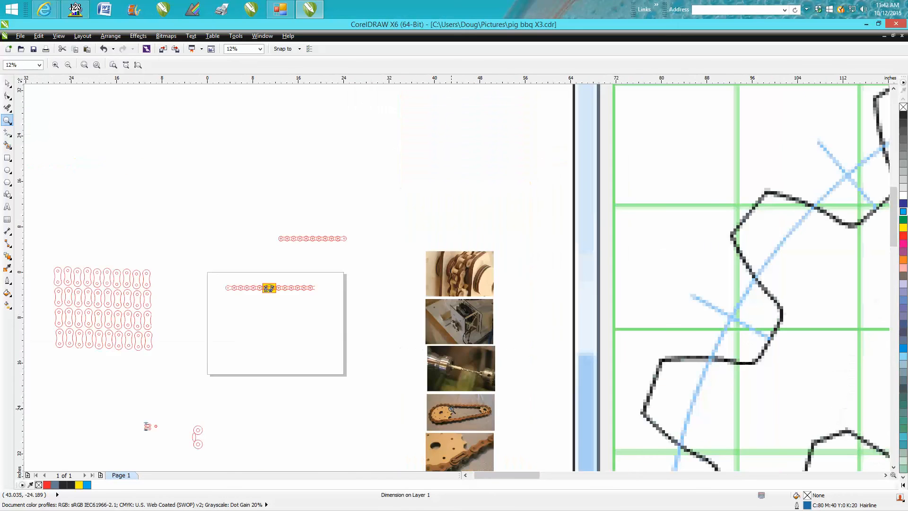
{"action": "scroll", "coordinate": [381, 367], "scroll_direction": "down", "scroll_amount": 3}
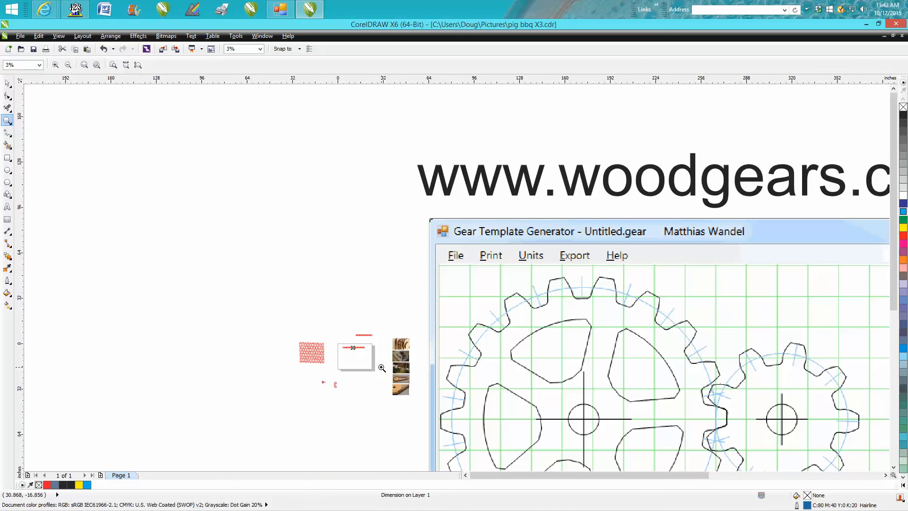